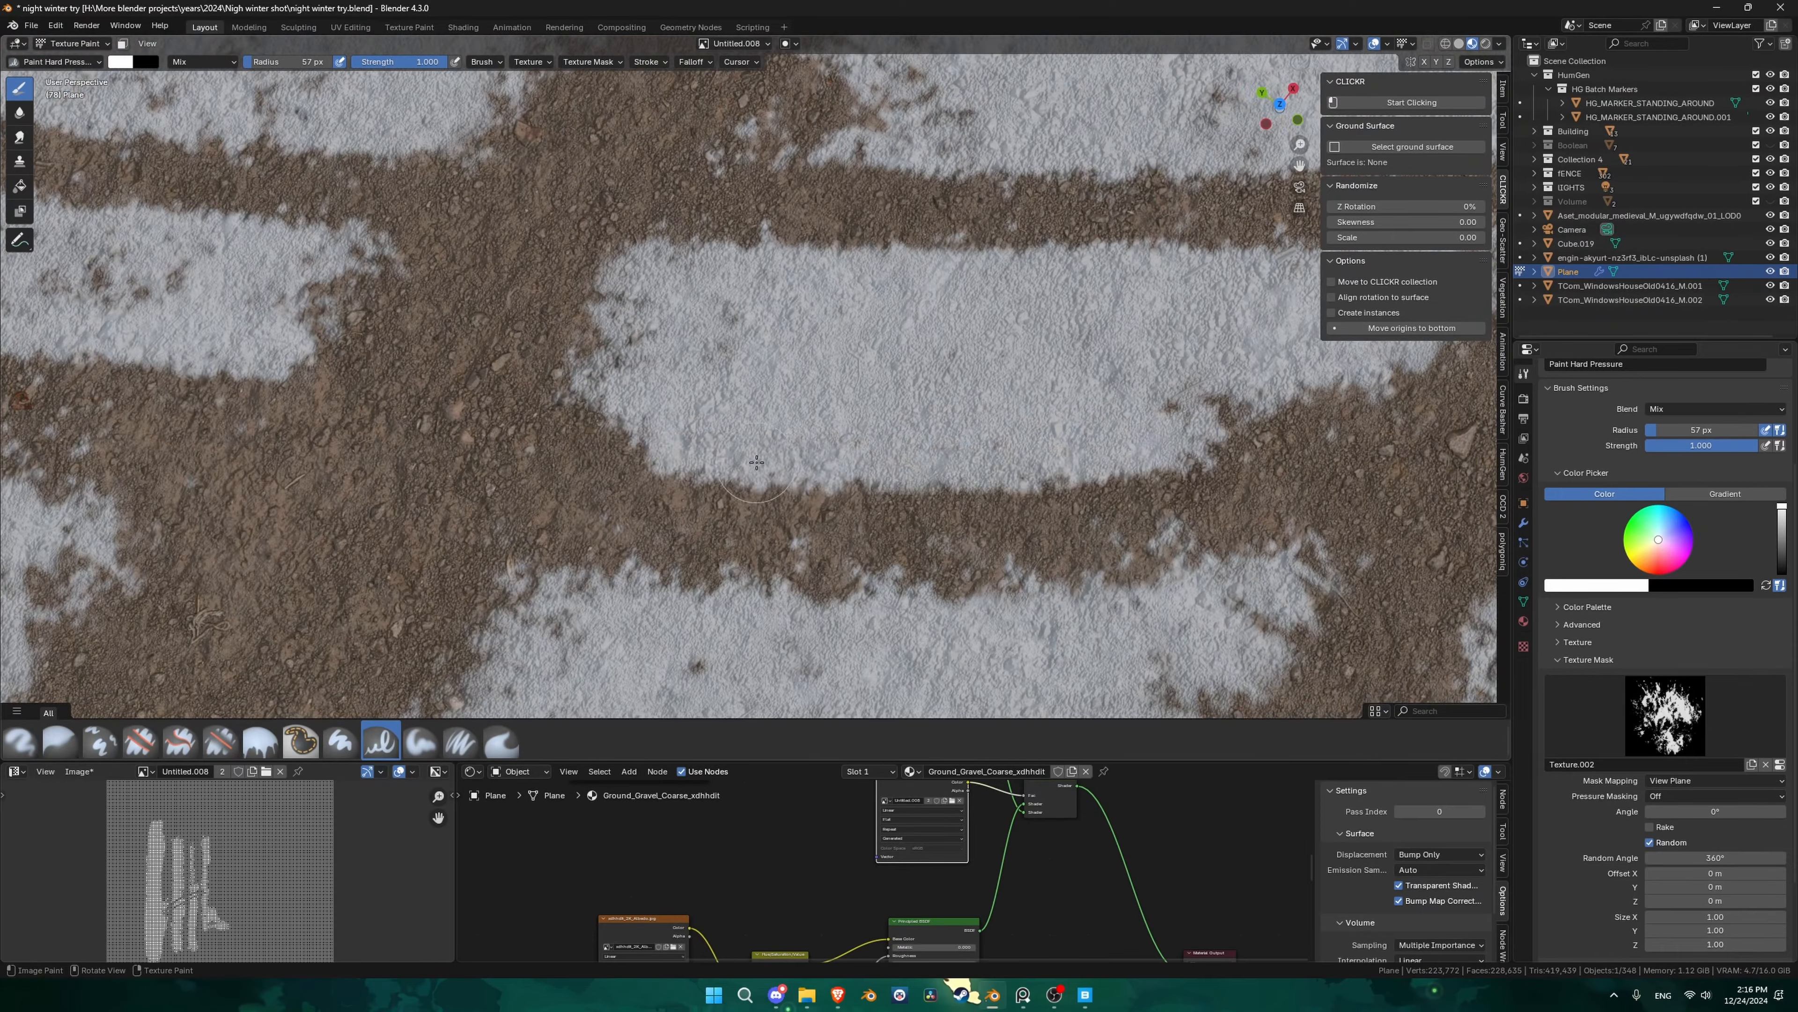
- Swap the brush colours, paint a vertical stroke across the snow on the ground plane, and return to the camera view
middle_click_drag(1133, 496, 531, 340, "shift")
middle_click_drag(991, 233, 751, 369, "shift")
key("x")
mouse_move(750, 369)
left_mouse_down()
mouse_move(1040, 253)
mouse_move(740, 580)
left_mouse_up()
key("KP_0")
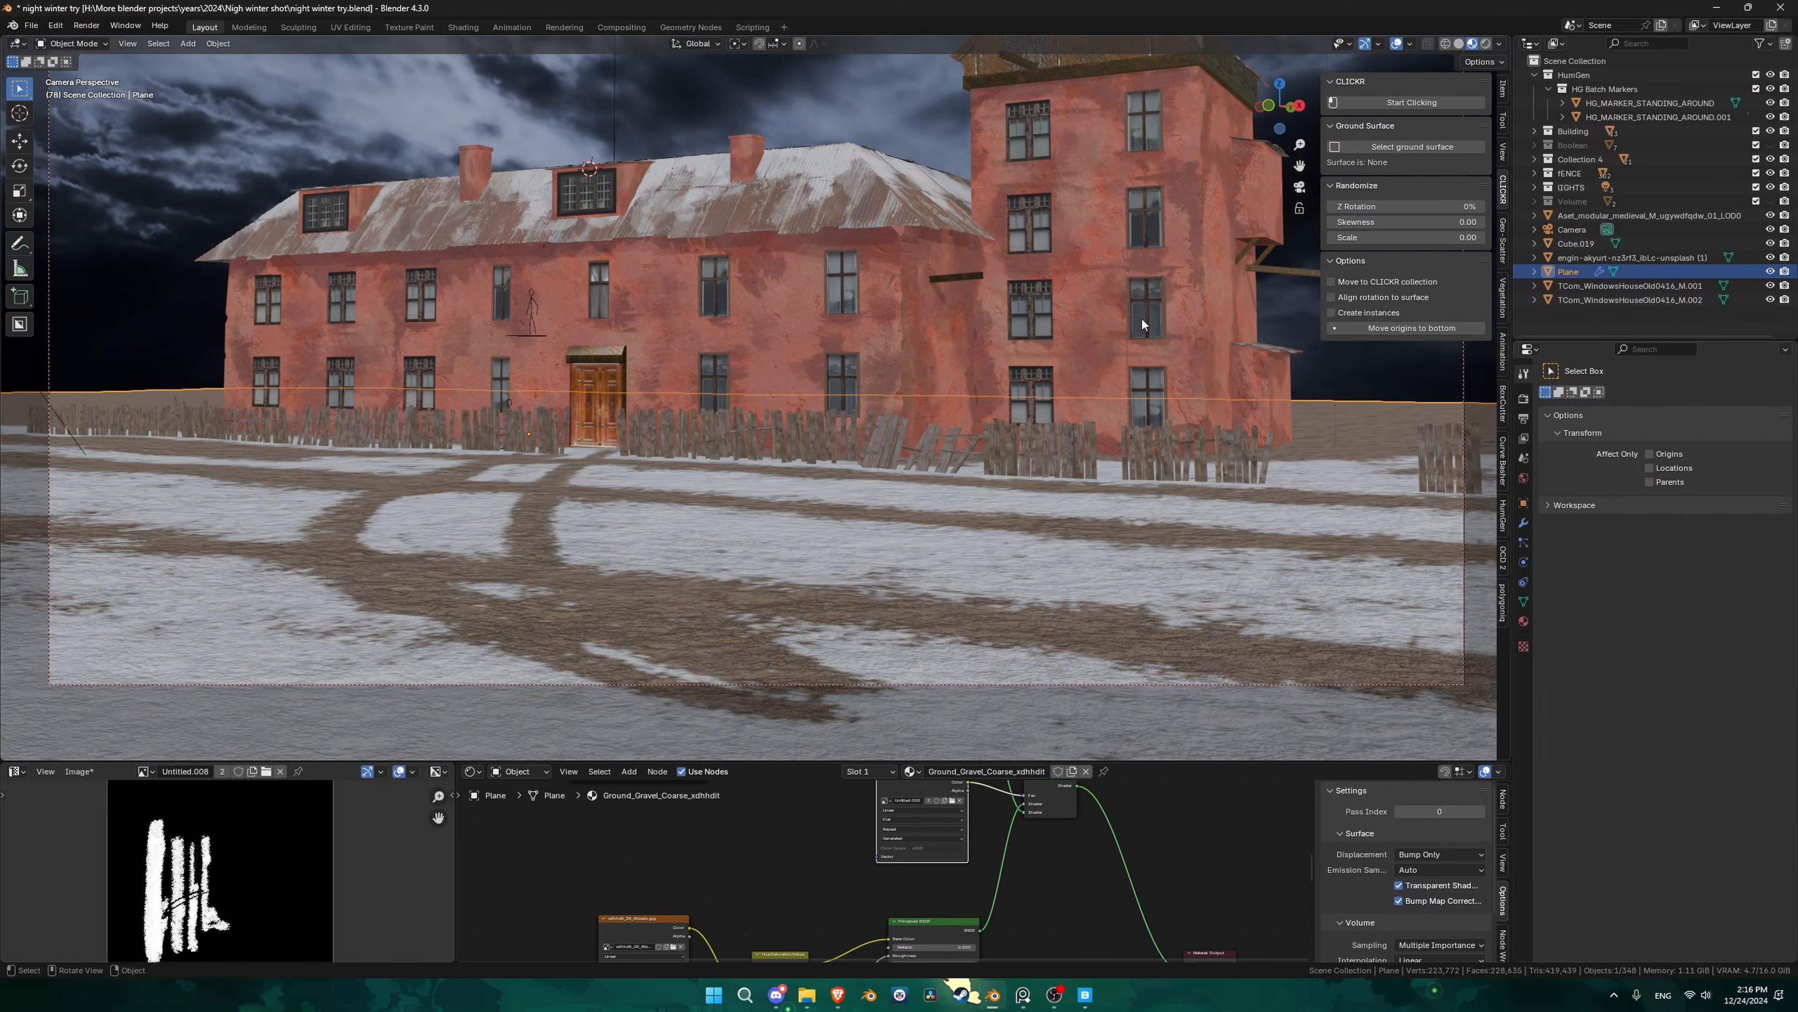
- Enter mesh editing on the ground plane and box-select the faces around the building and the painted snow area
key("Tab")
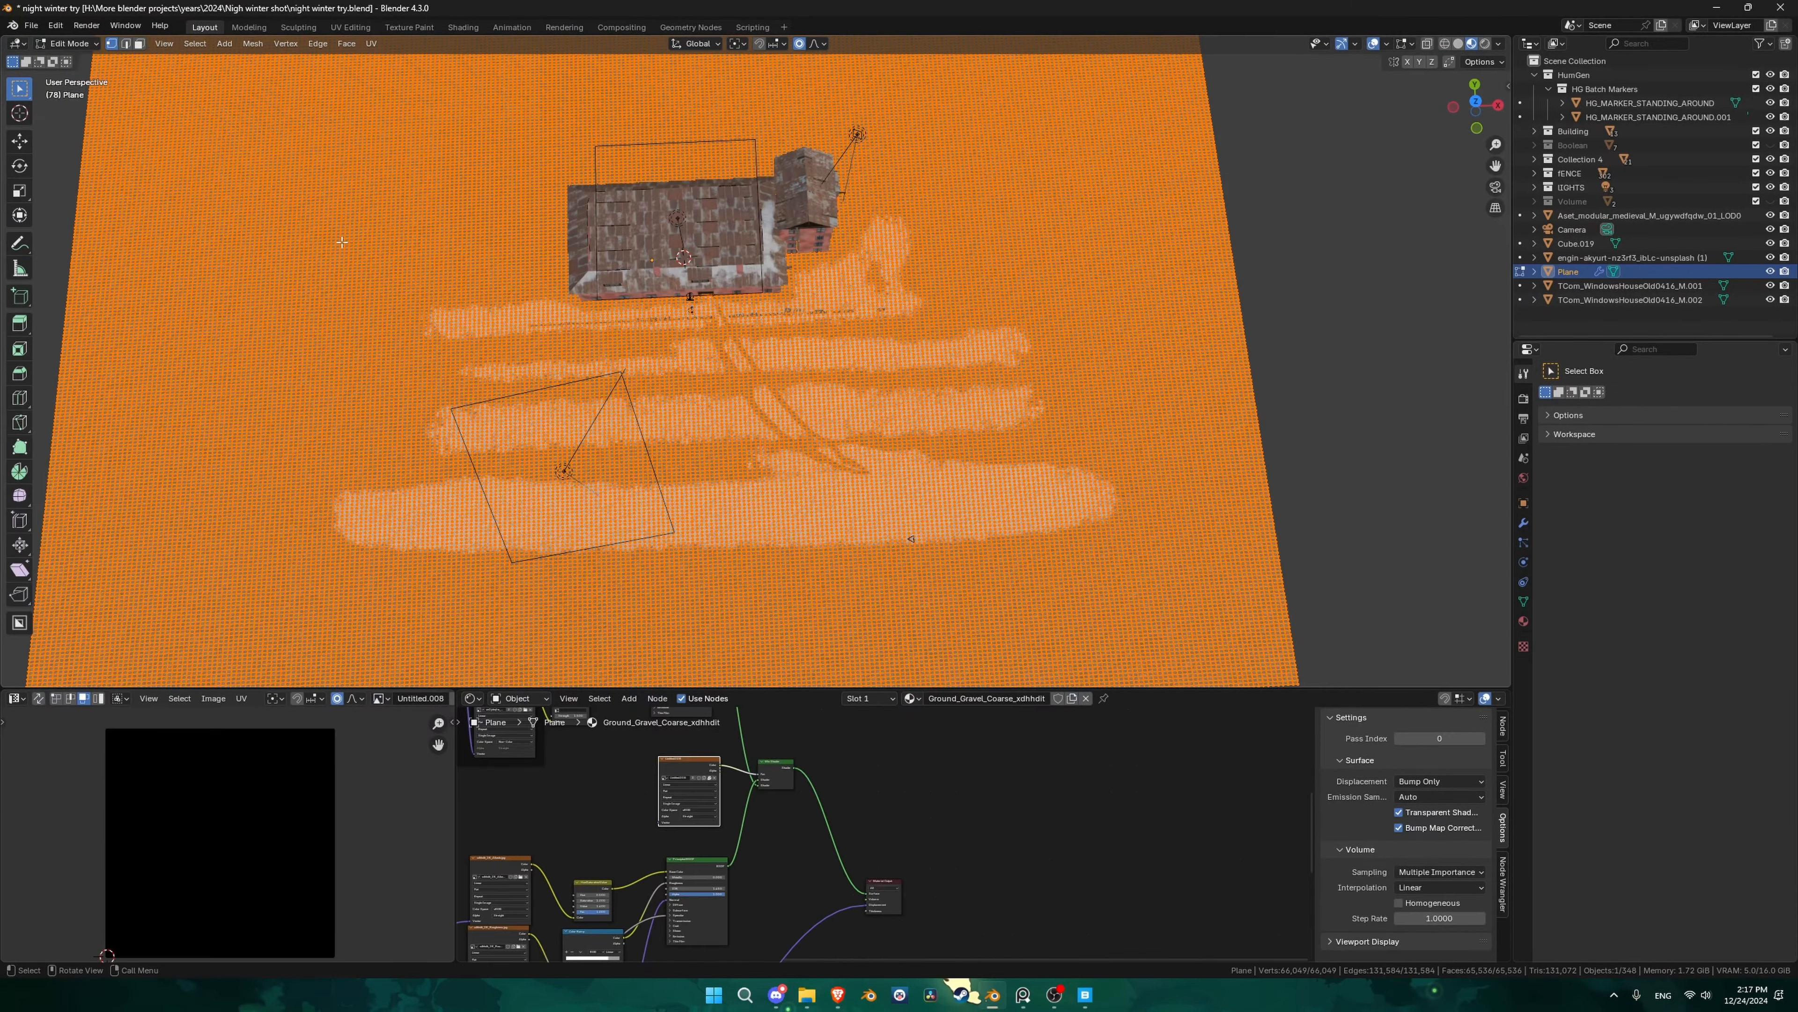
left_click_drag(418, 205, 991, 558)
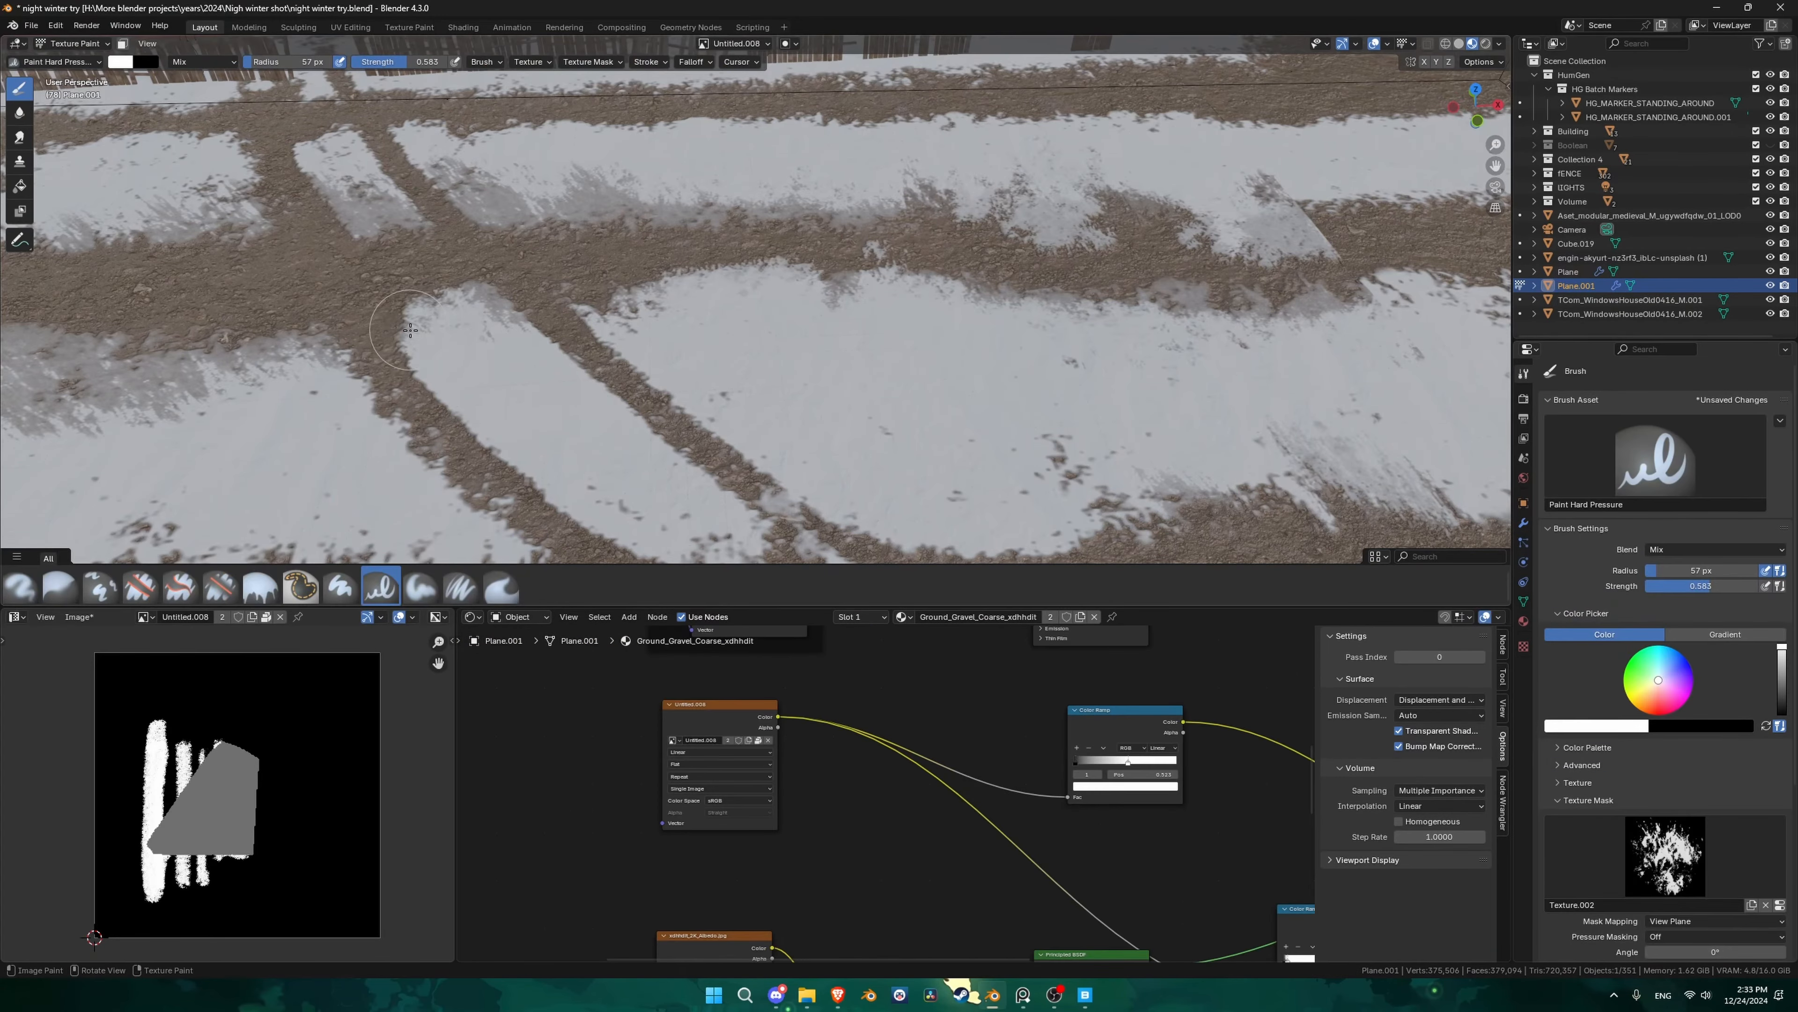
- Paint the snow mask along the dirt tracks with the Paint Hard Pressure brush, swapping the brush colours for the last stroke
left_click_drag(409, 330, 284, 351)
middle_click_drag(283, 351, 538, 340, "shift")
left_click_drag(441, 370, 206, 365)
middle_click_drag(206, 365, 464, 354, "shift")
left_click_drag(465, 358, 406, 347)
left_click_drag(704, 179, 489, 221)
mouse_move(761, 209)
middle_mouse_down()
mouse_move(740, 184)
mouse_move(713, 188)
middle_mouse_up()
key("x")
left_click_drag(712, 187, 621, 183)
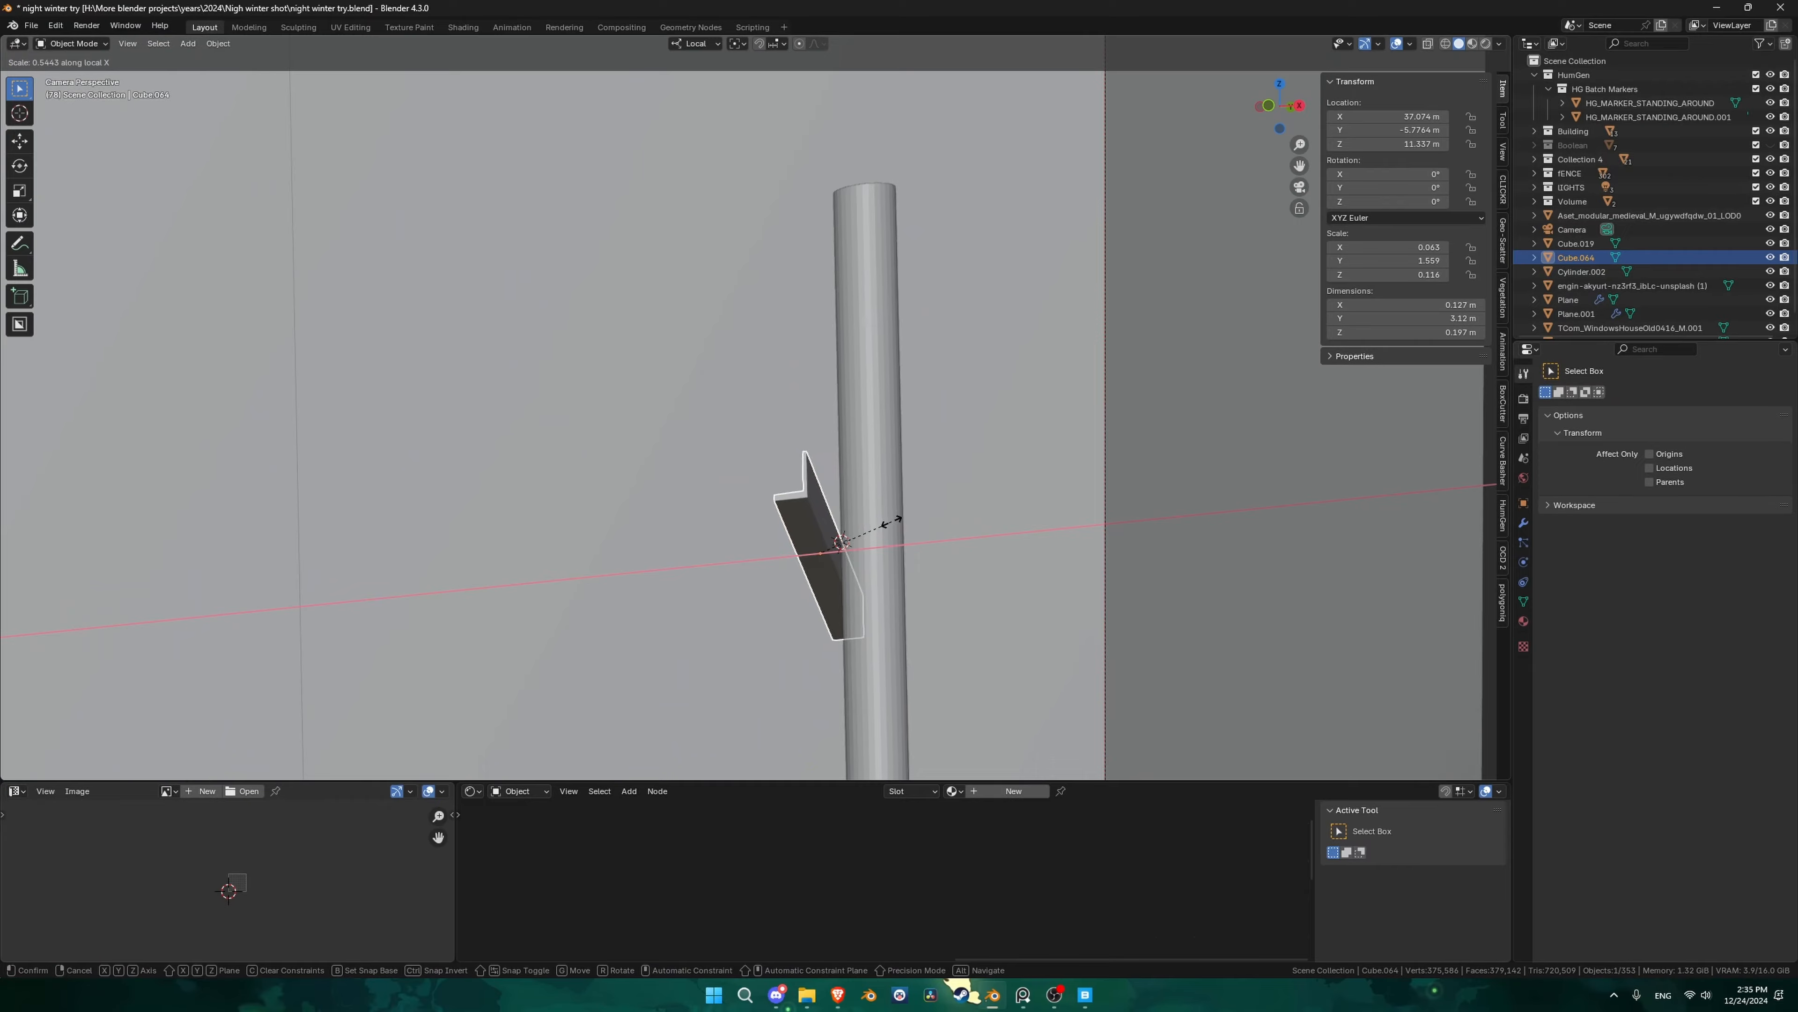
- Move the utility pole's L-shaped crossarm about -0.006 m along its local X axis
key("g")
key("x")
key("x")
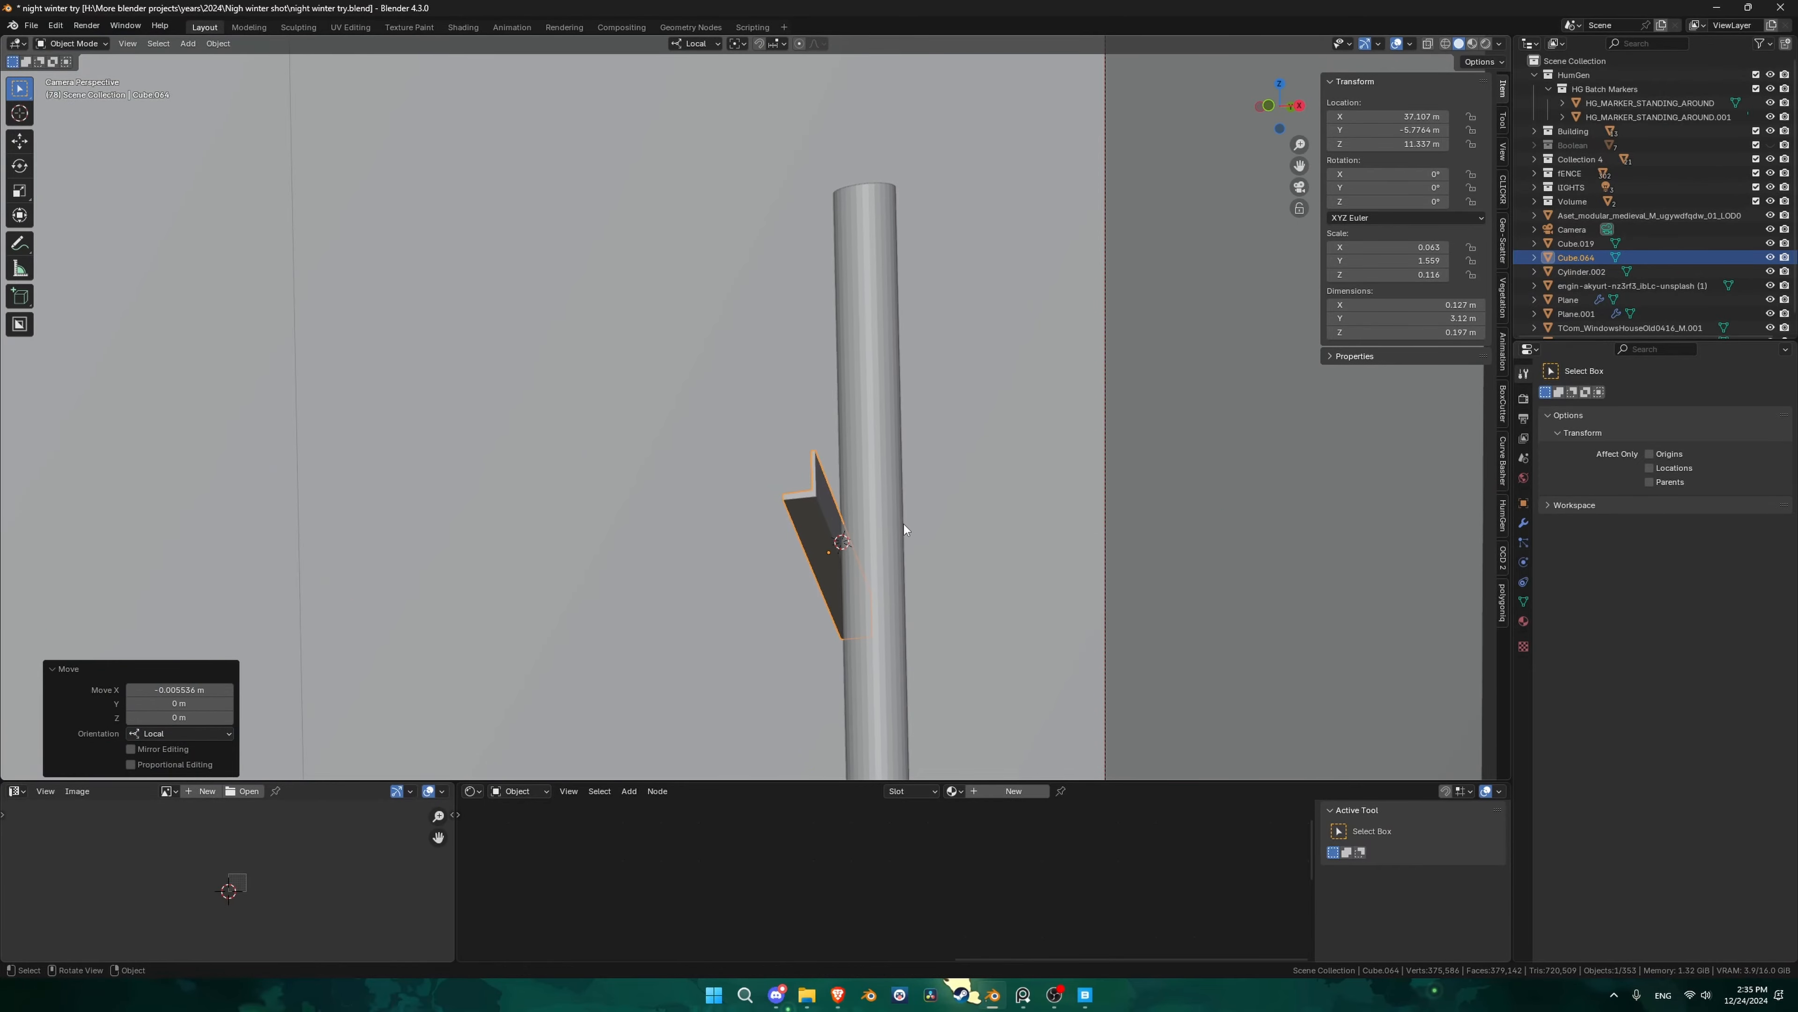
middle_click_drag(814, 461, 802, 516)
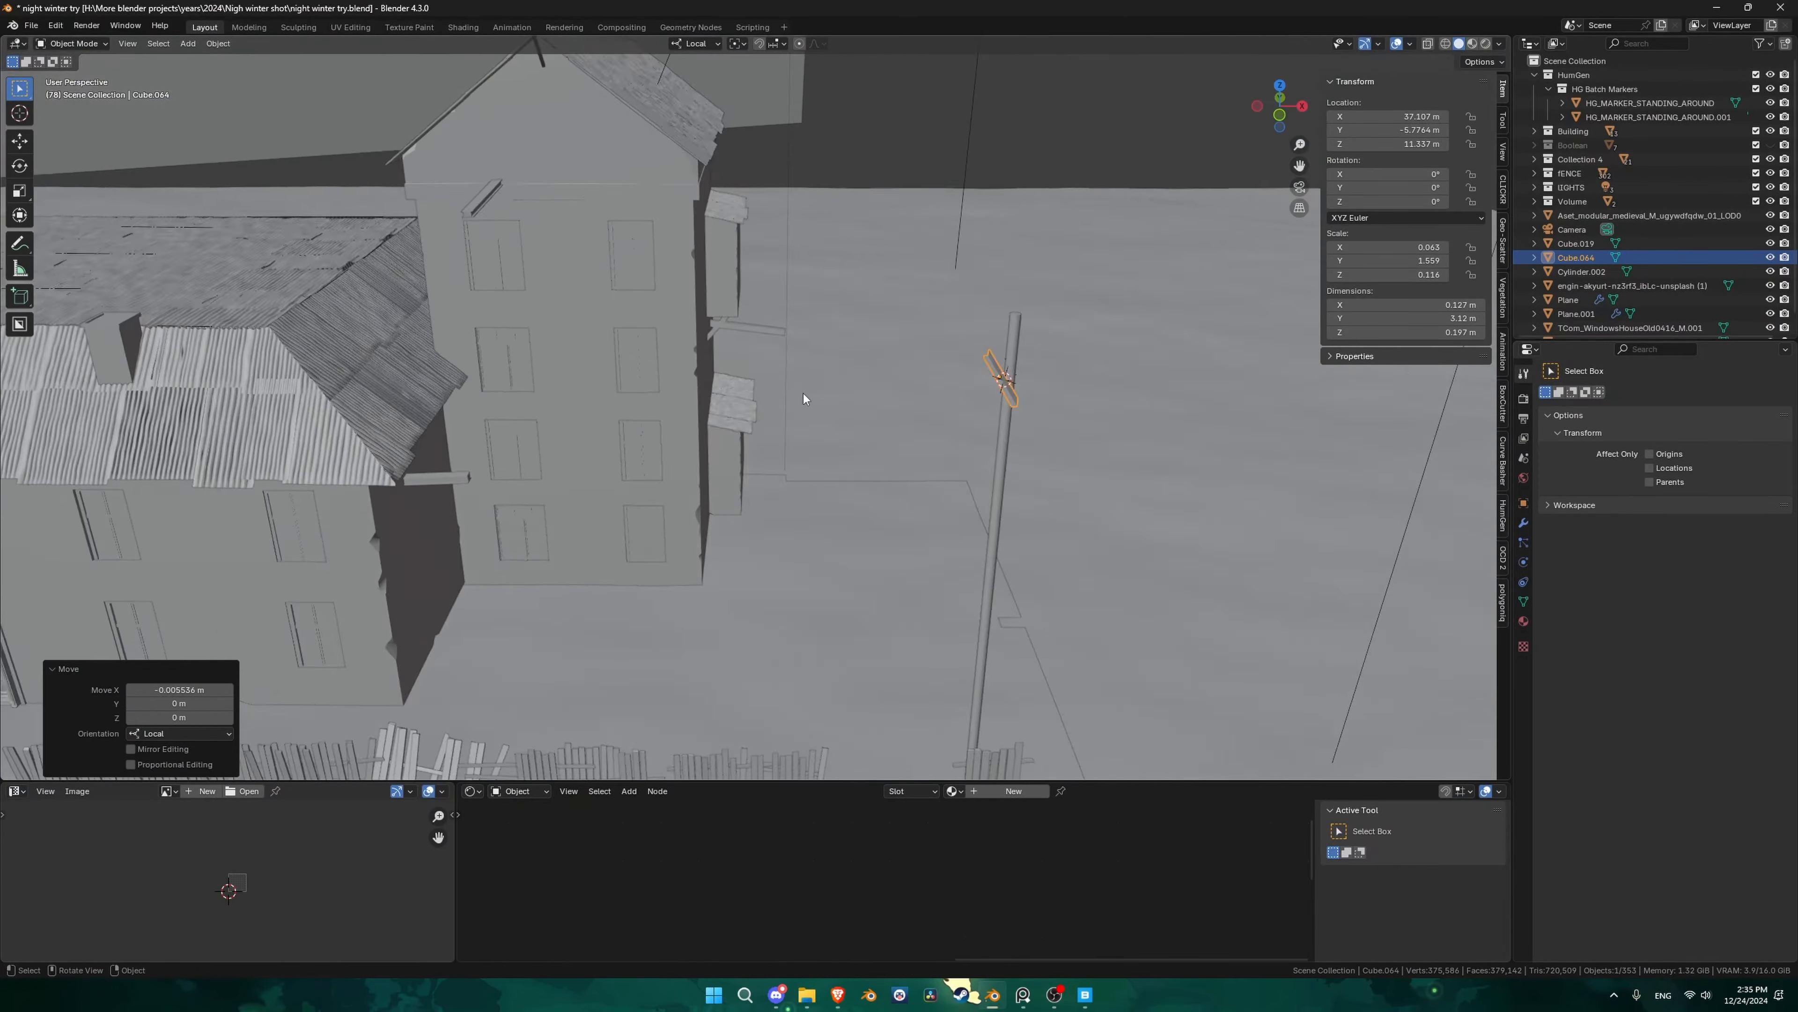
scroll(779, 496, "up", 5)
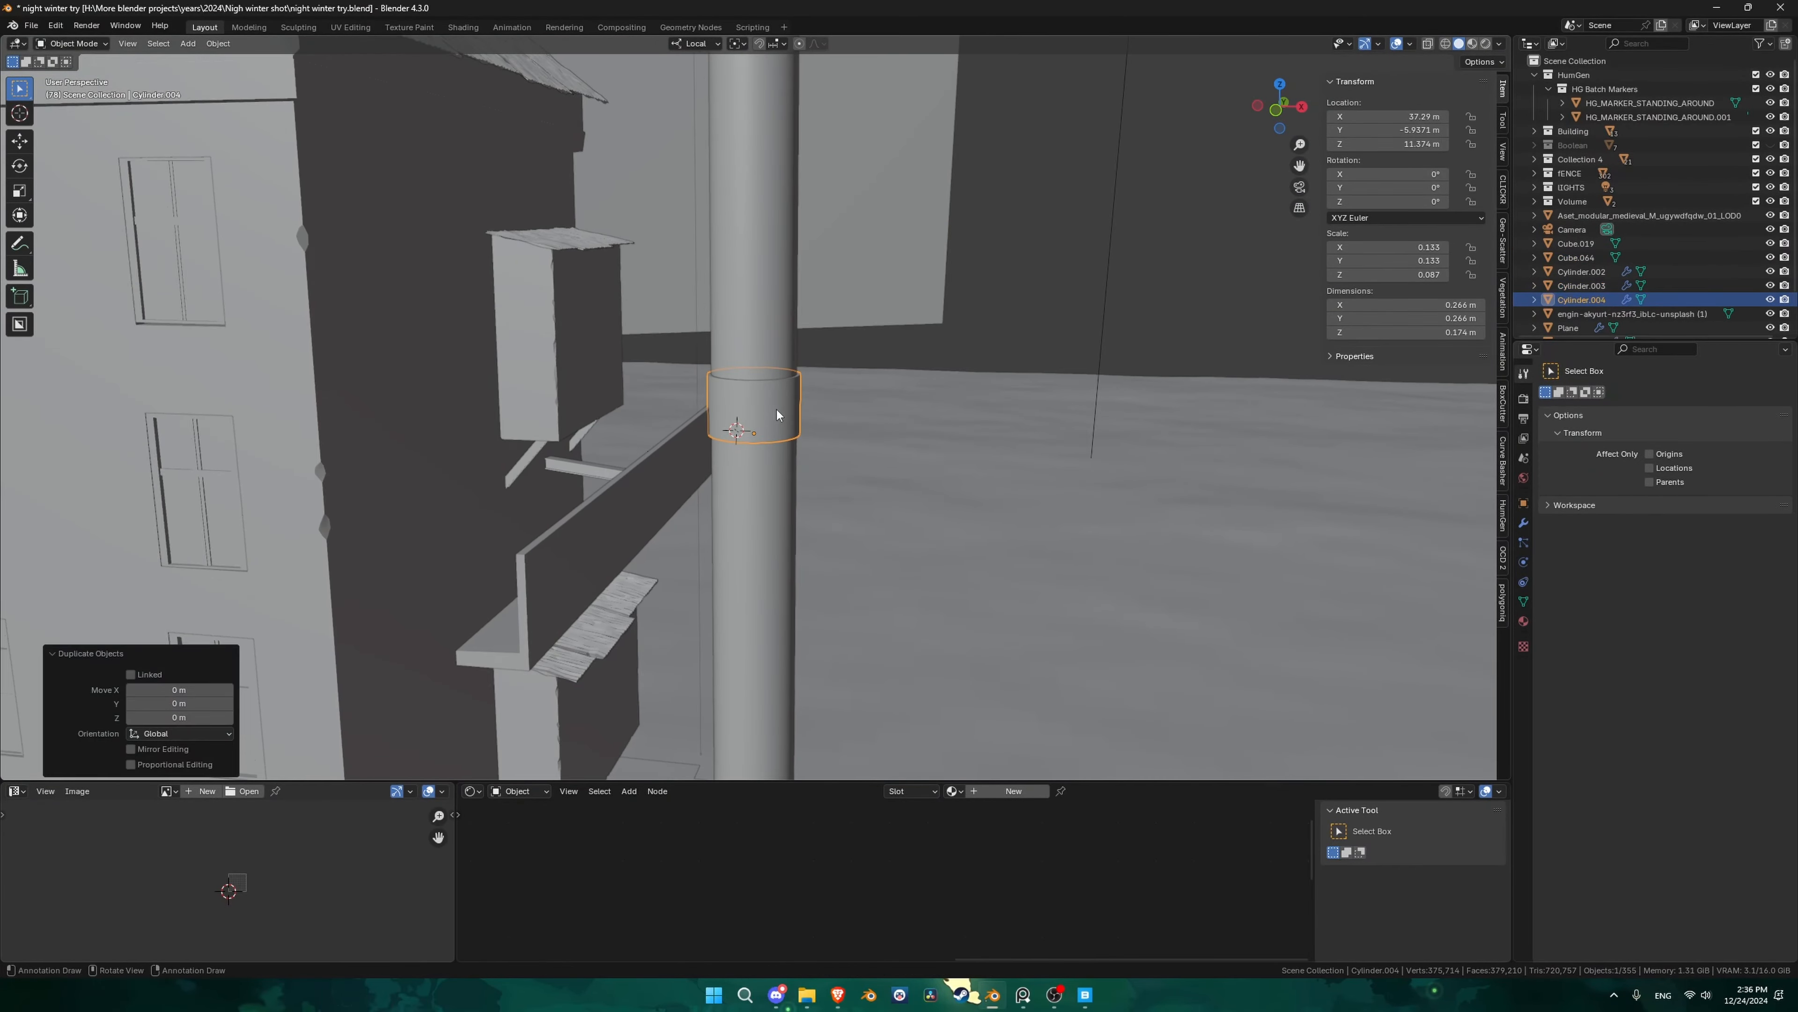
- Scale the pole's clamp ring along Z, and duplicate the lower clamp ring along Z
key("s")
key("z")
middle_click_drag(804, 408, 863, 489)
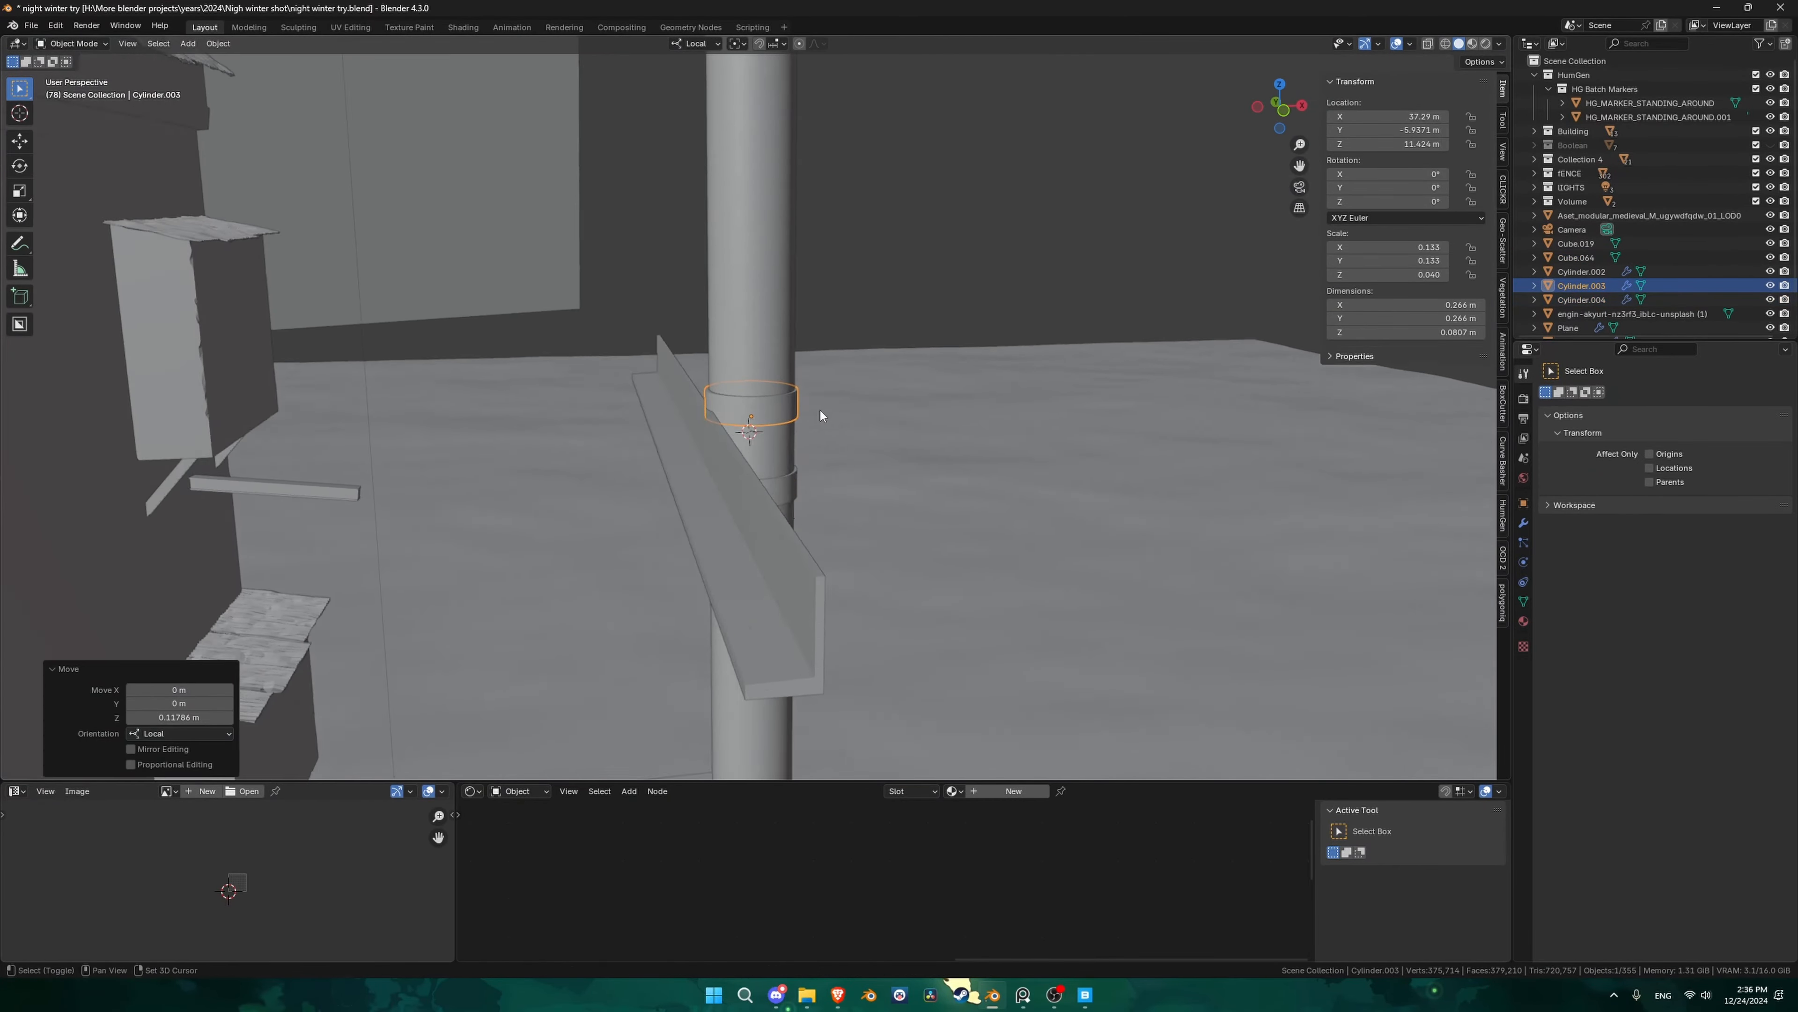
left_click(783, 477)
left_click(785, 484)
key("shift+d")
key("z")
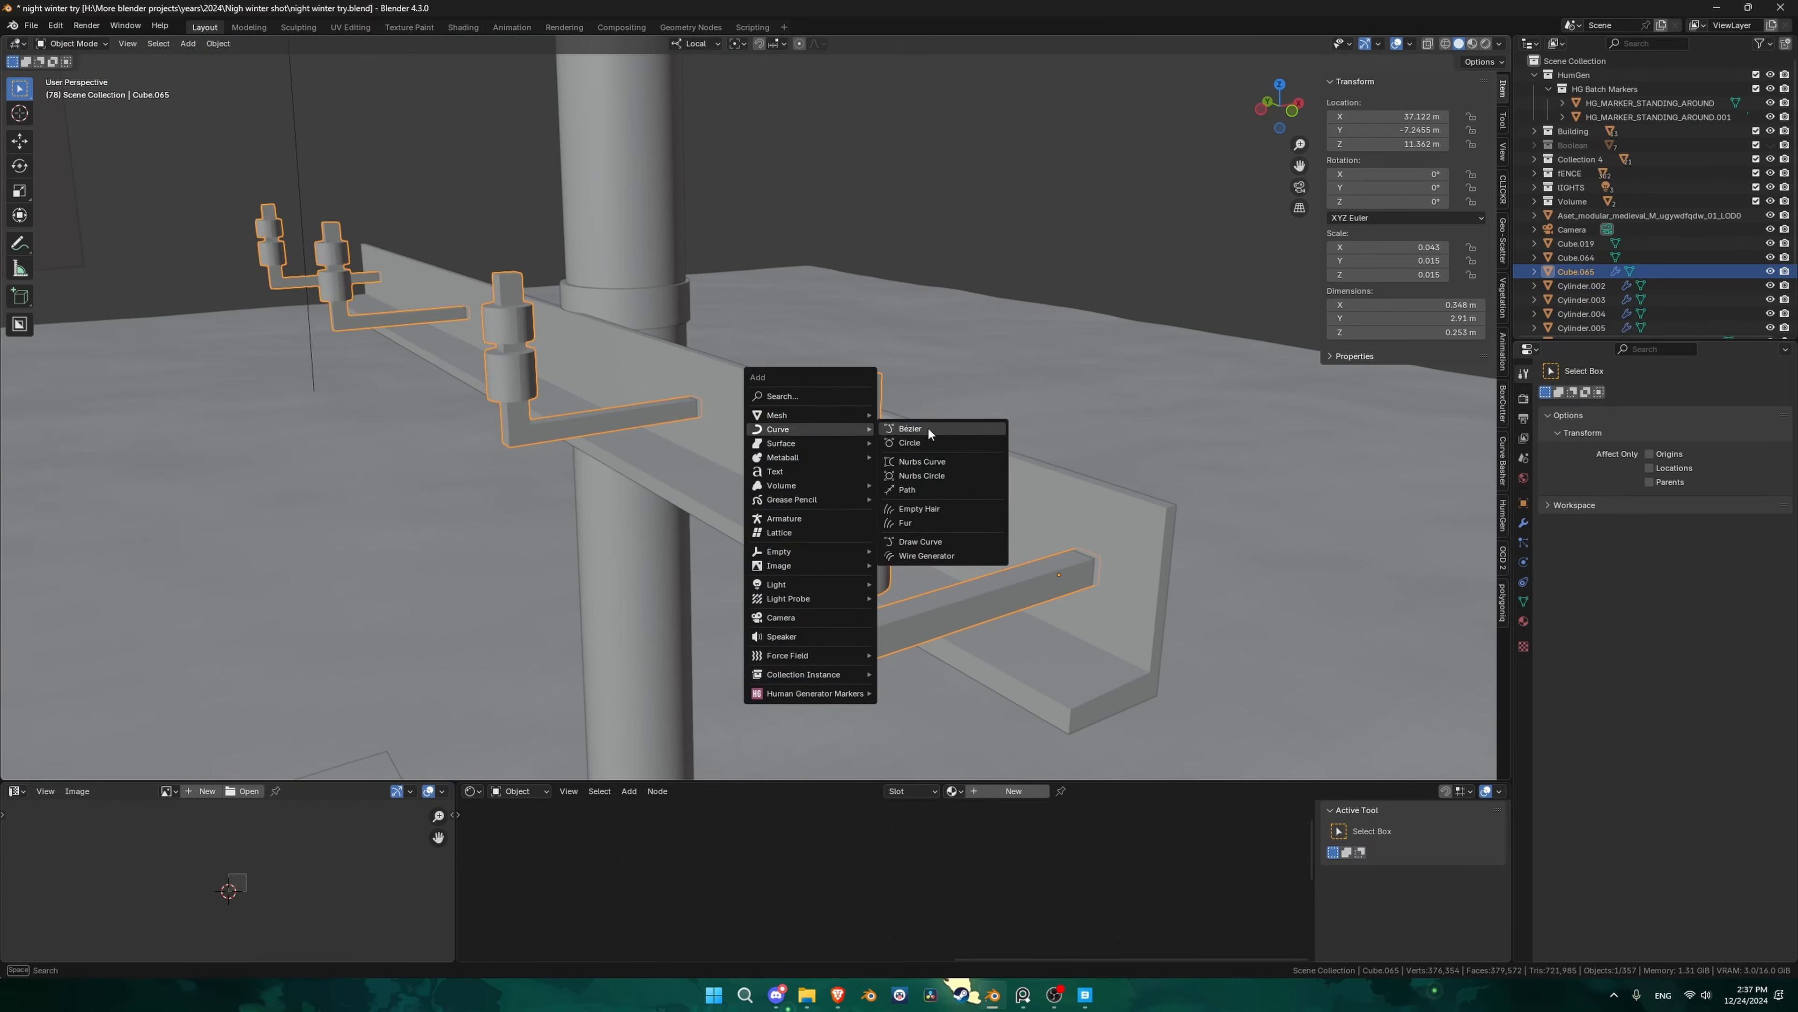
- Add a Bézier curve and delete its default vertices, saving the file in between
left_click(963, 413)
key("ctrl+s")
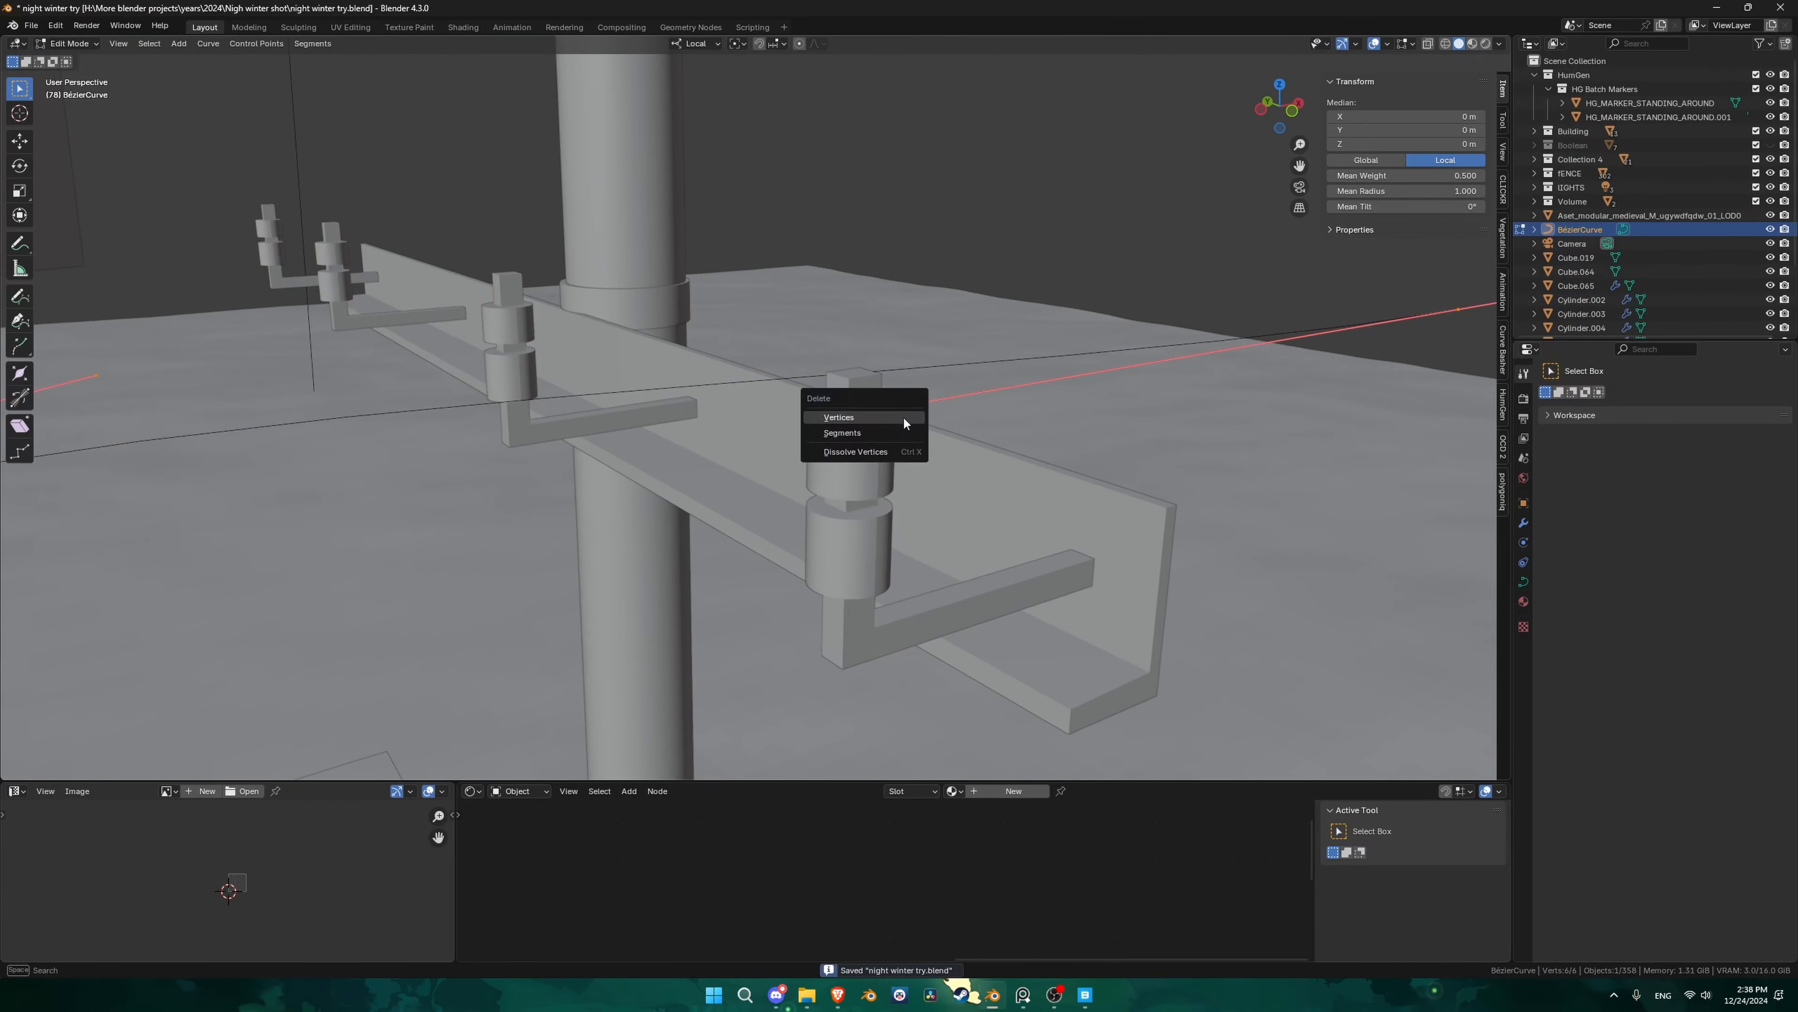
left_click(849, 425)
- Sketch freehand wire strokes around the crossarm insulators with the curve Draw tool
left_click(23, 300)
middle_click_drag(637, 397, 785, 447)
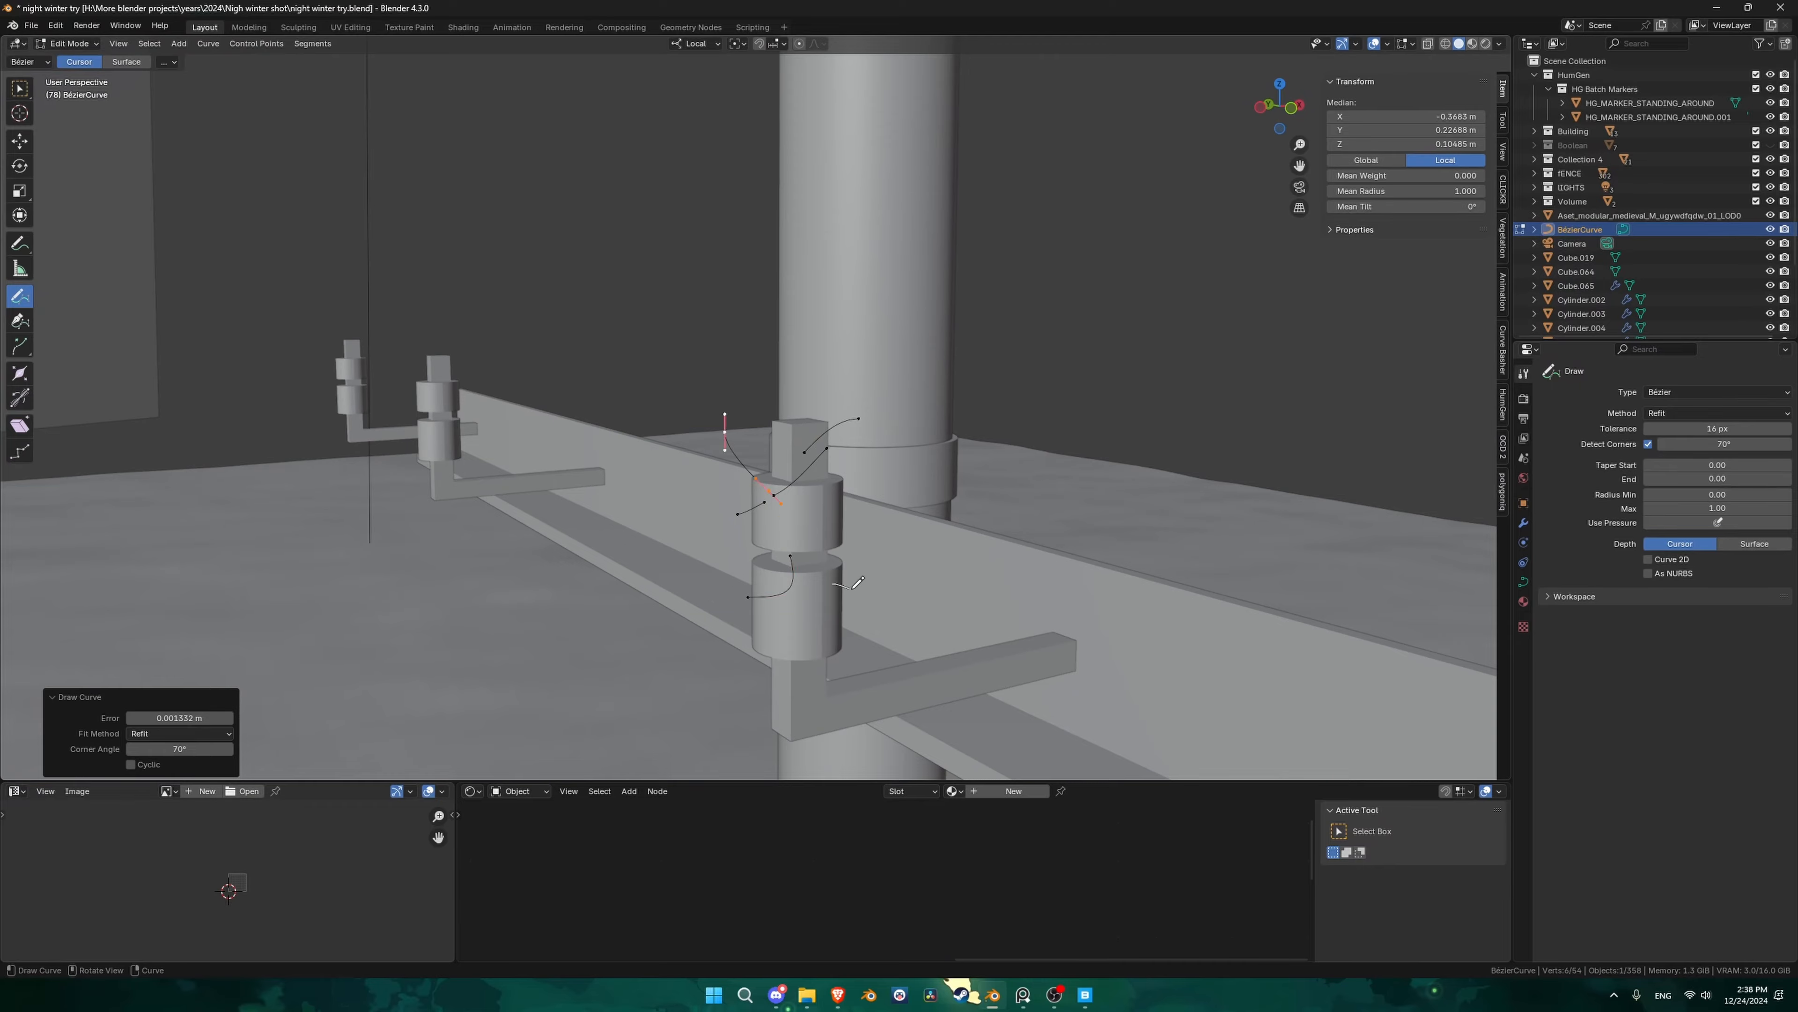
left_click_drag(798, 658, 770, 668)
left_click_drag(470, 340, 423, 376)
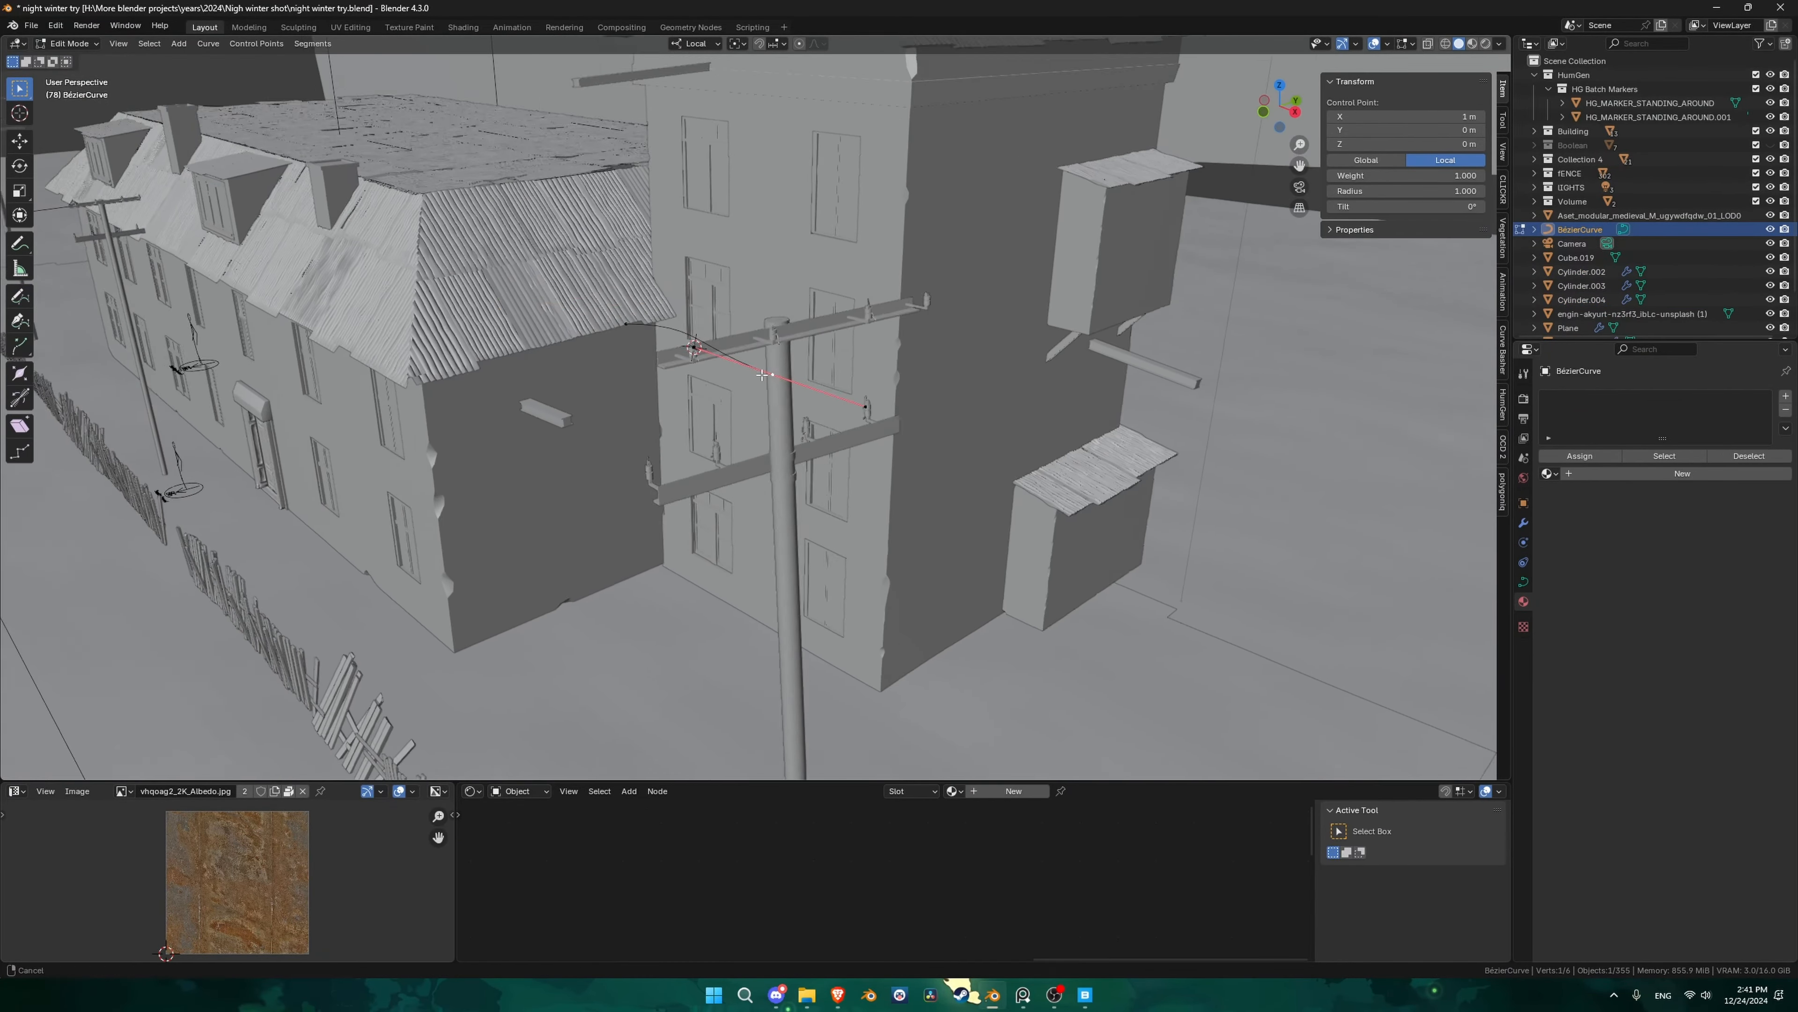
- Apply a snap operation to the selected end point of the wire curve at the pole's crossarm
key("shift+s")
left_click(1087, 413)
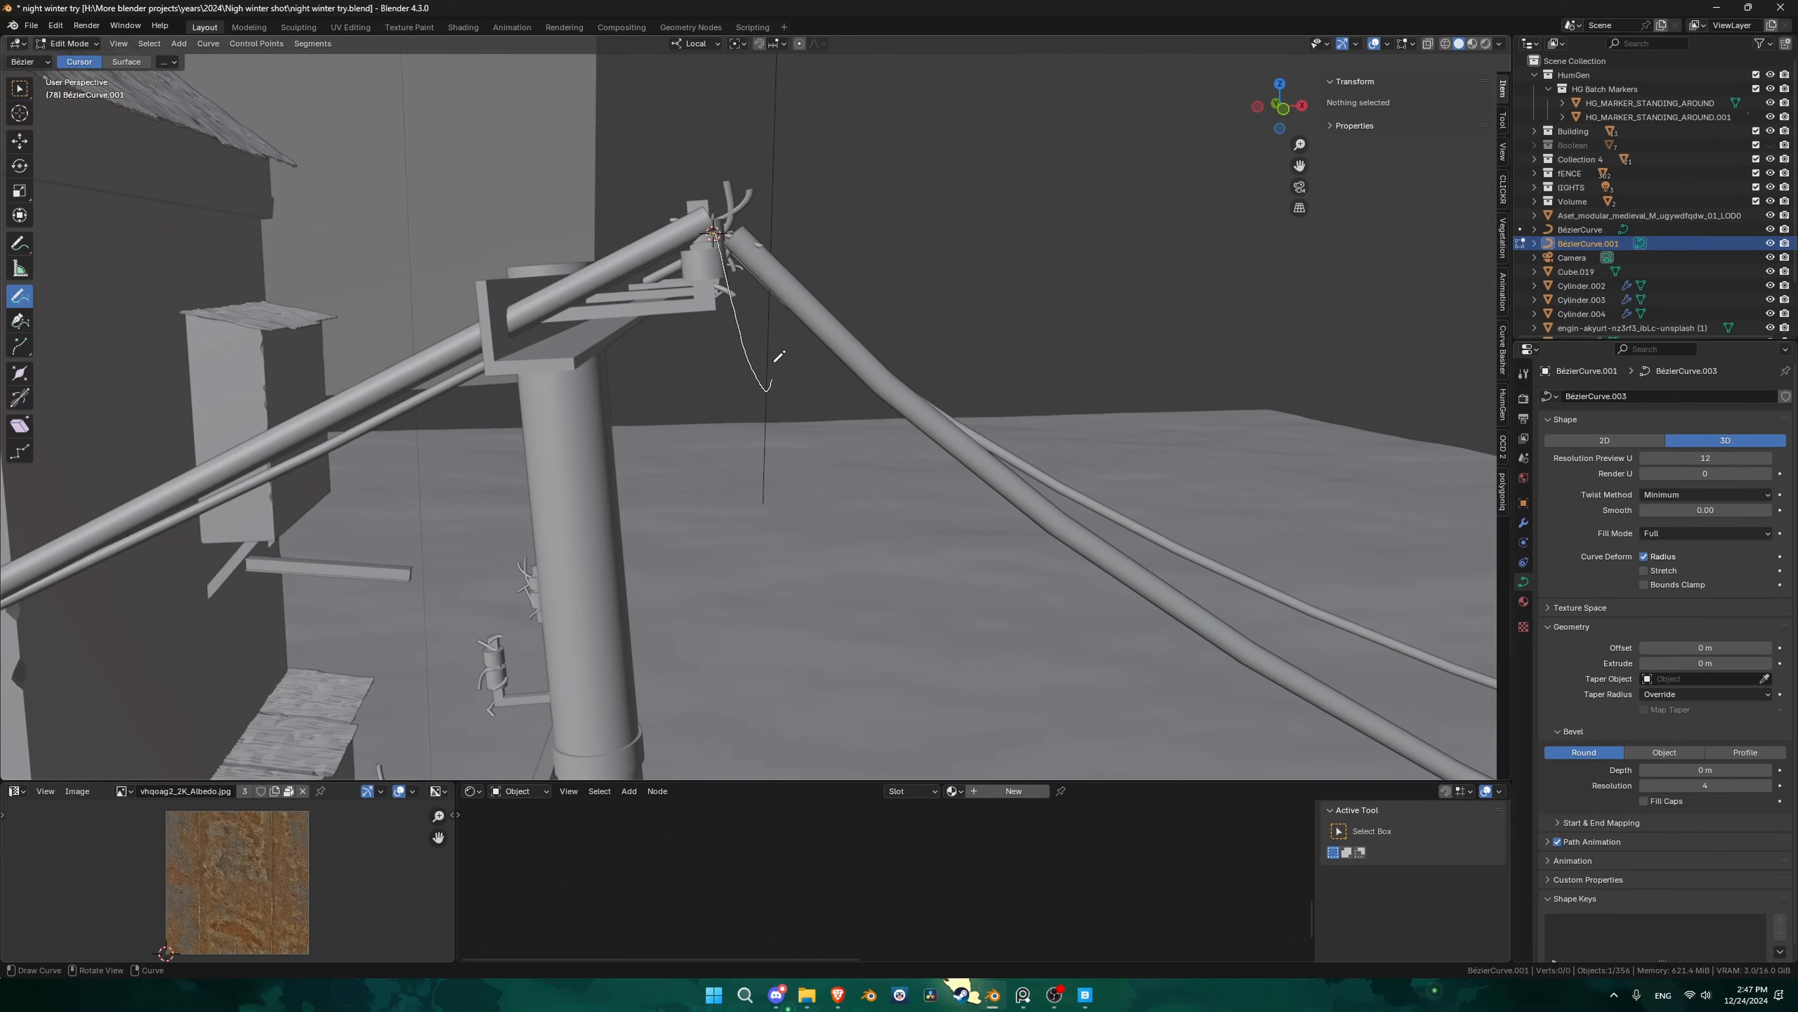
- Draw loose wire strokes hanging around the pole-top insulator in the second Bézier curve
left_click_drag(729, 252, 711, 304)
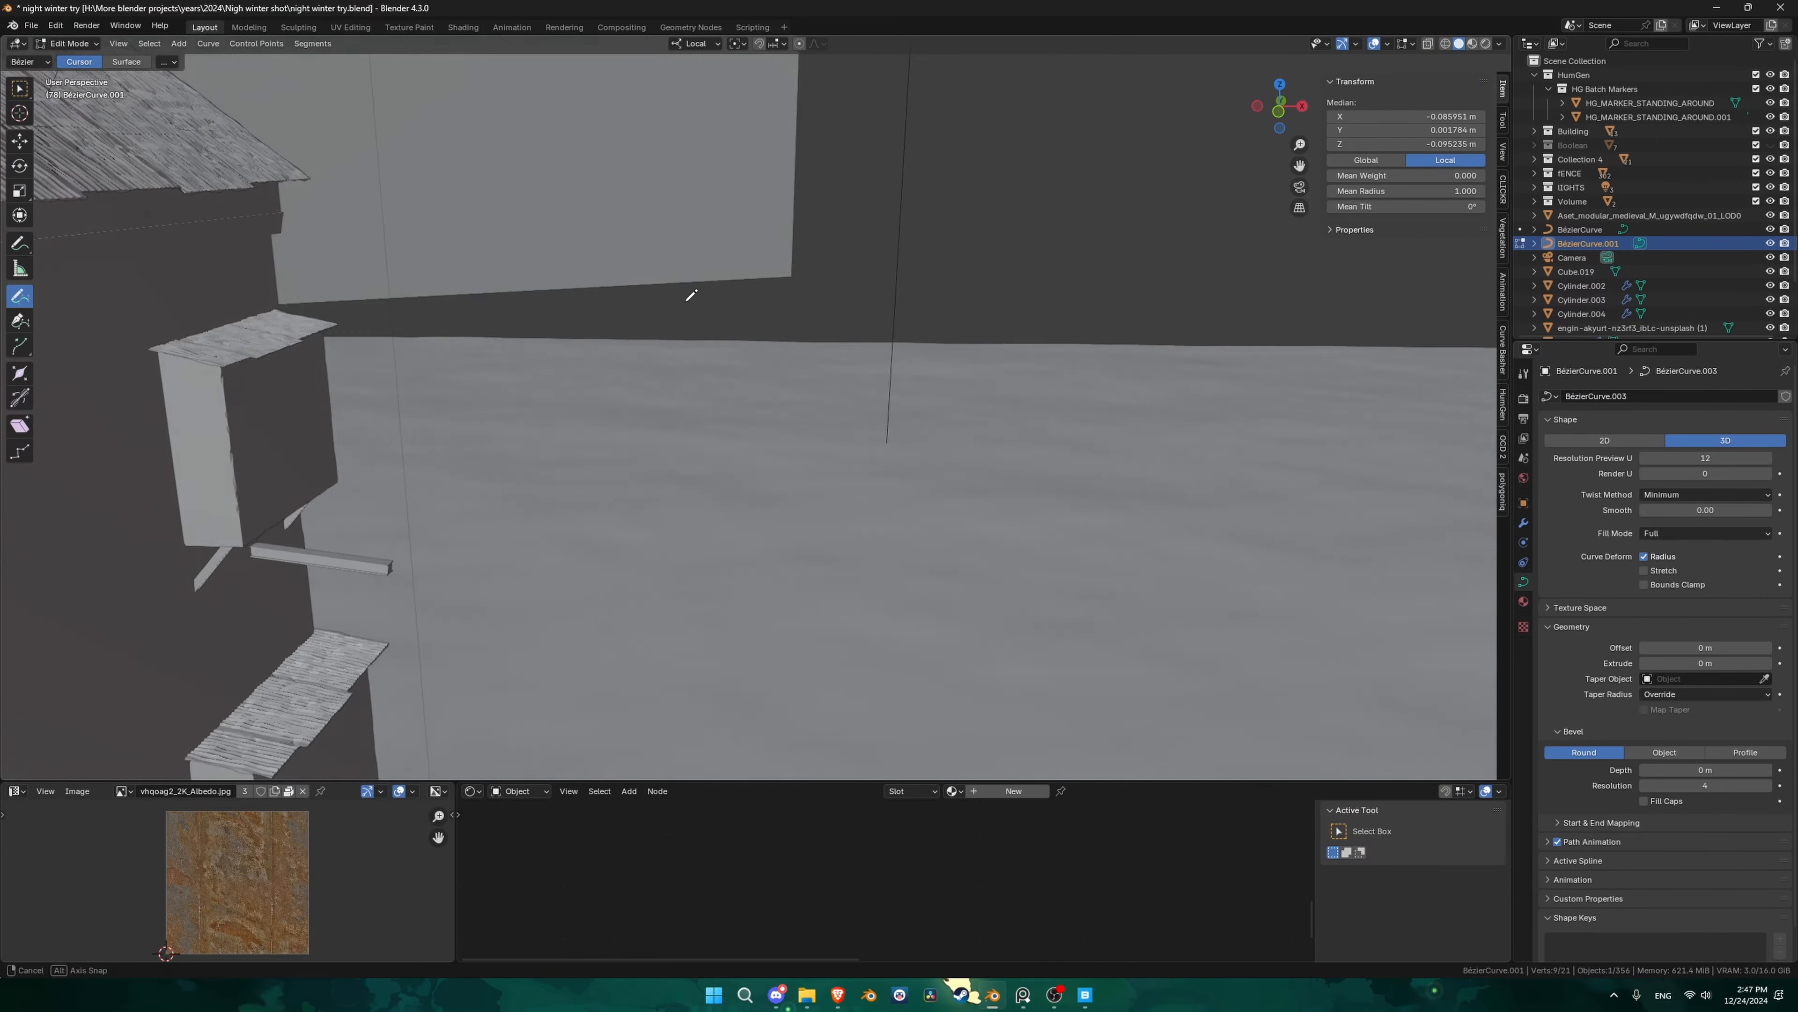
middle_click_drag(690, 293, 878, 324)
left_click_drag(877, 330, 843, 333)
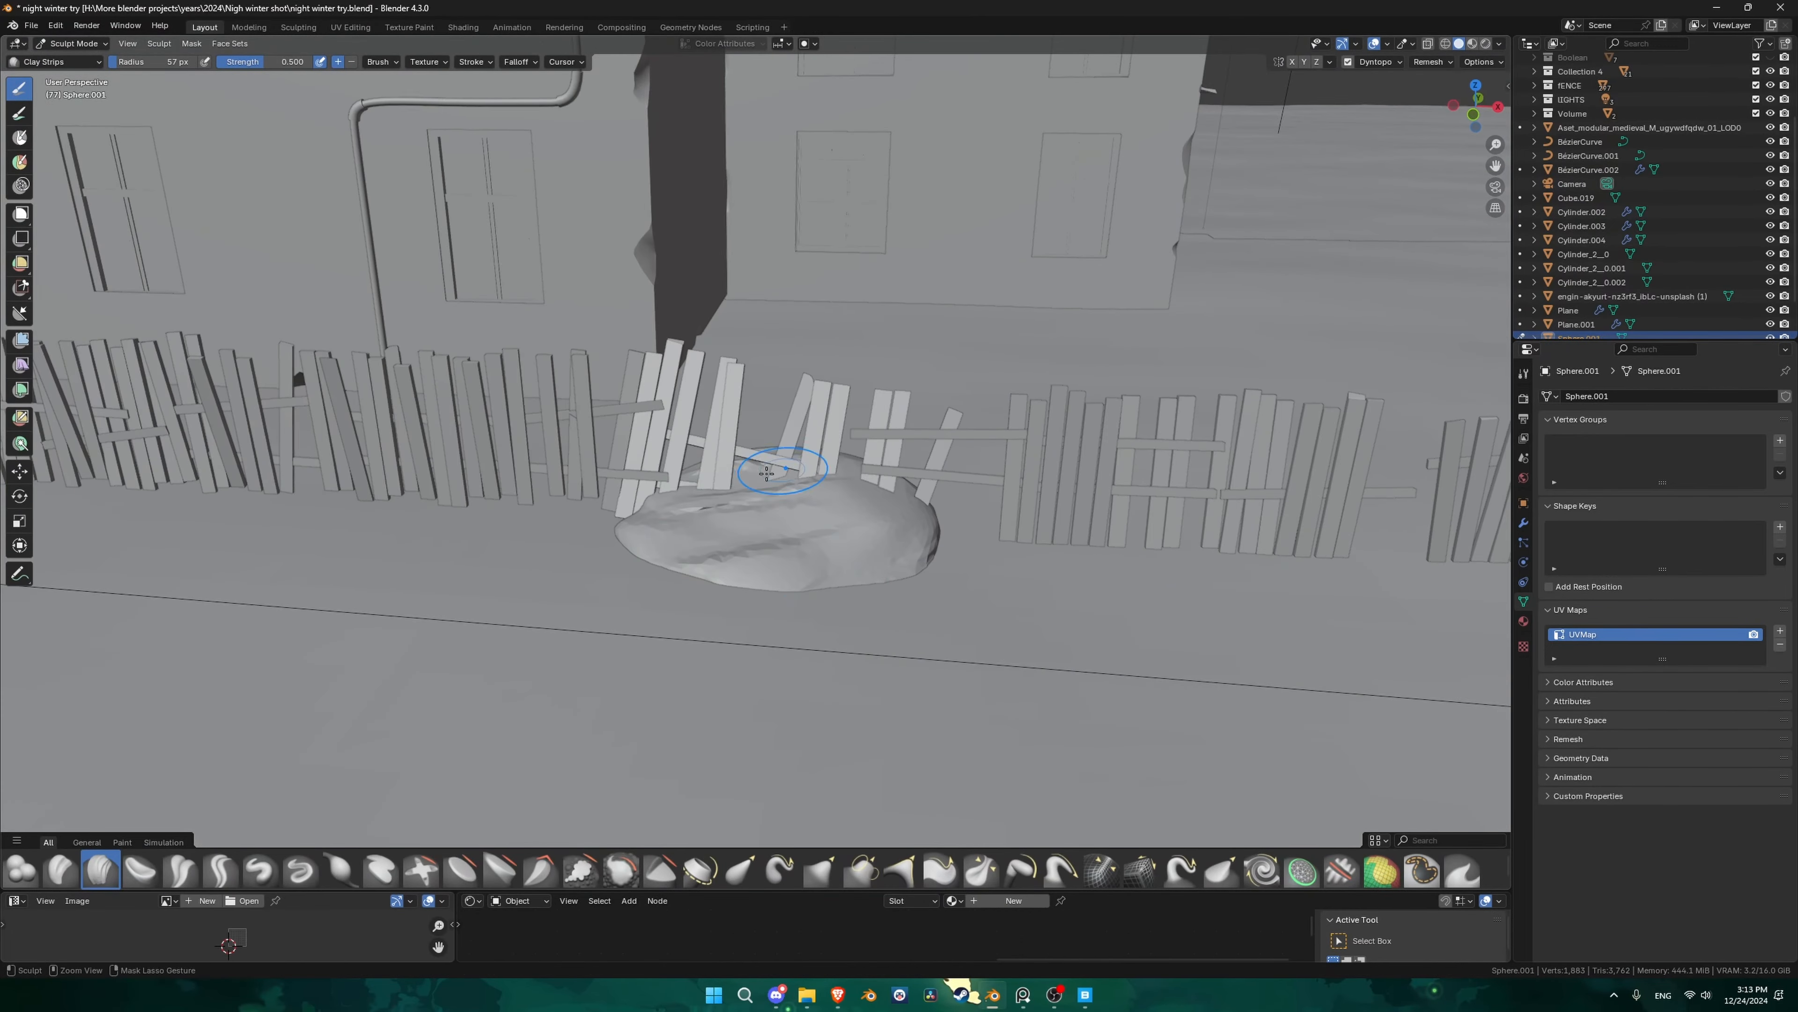
- Carve the snow mound by the broken fence with an inverted Clay Strips stroke and leave Sculpt Mode
left_click_drag(881, 507, 910, 539, "ctrl")
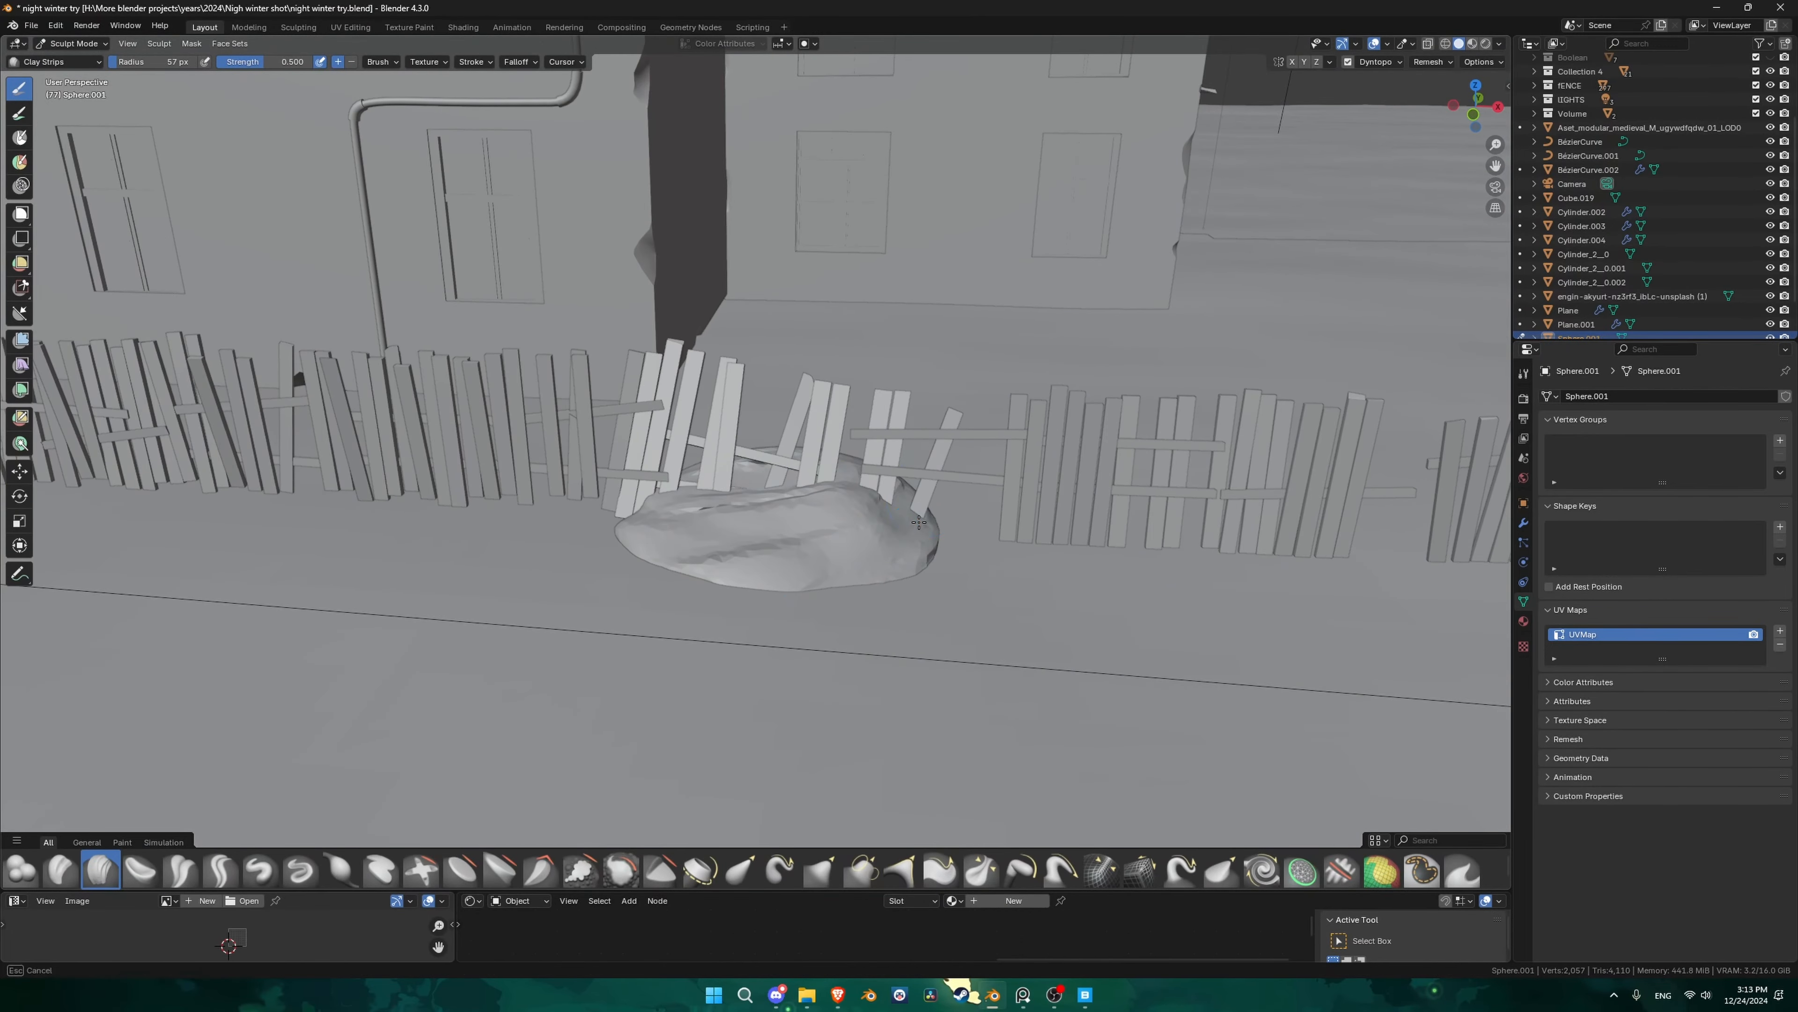
scroll(899, 522, "up", 3)
key("ctrl+Tab")
mouse_move(910, 538)
middle_mouse_down()
mouse_move(899, 496)
mouse_move(1080, 407)
mouse_move(1024, 407)
middle_mouse_up()
key("Tab")
key("Tab")
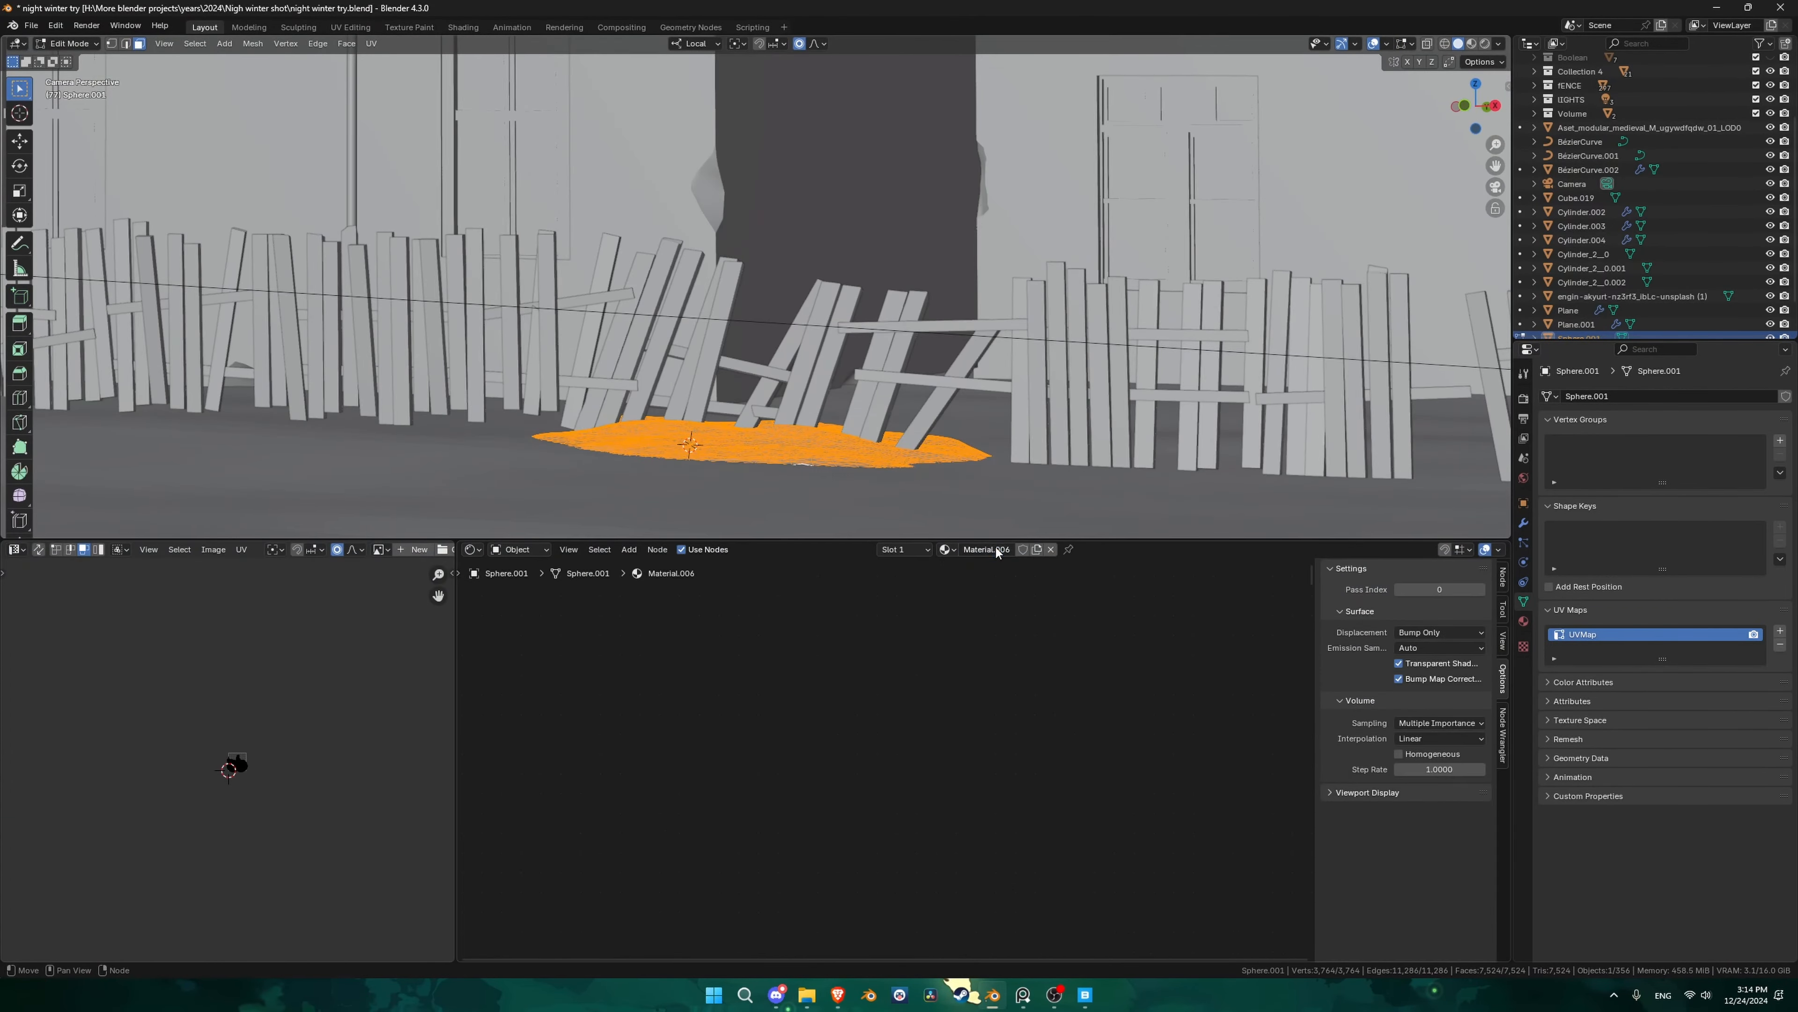
- Switch the viewport to rendered shading and make a linked duplicate of the snow mound moved down along Z
left_click(1485, 43)
middle_click_drag(1202, 284, 880, 259, "shift")
key("alt+d")
key("z")
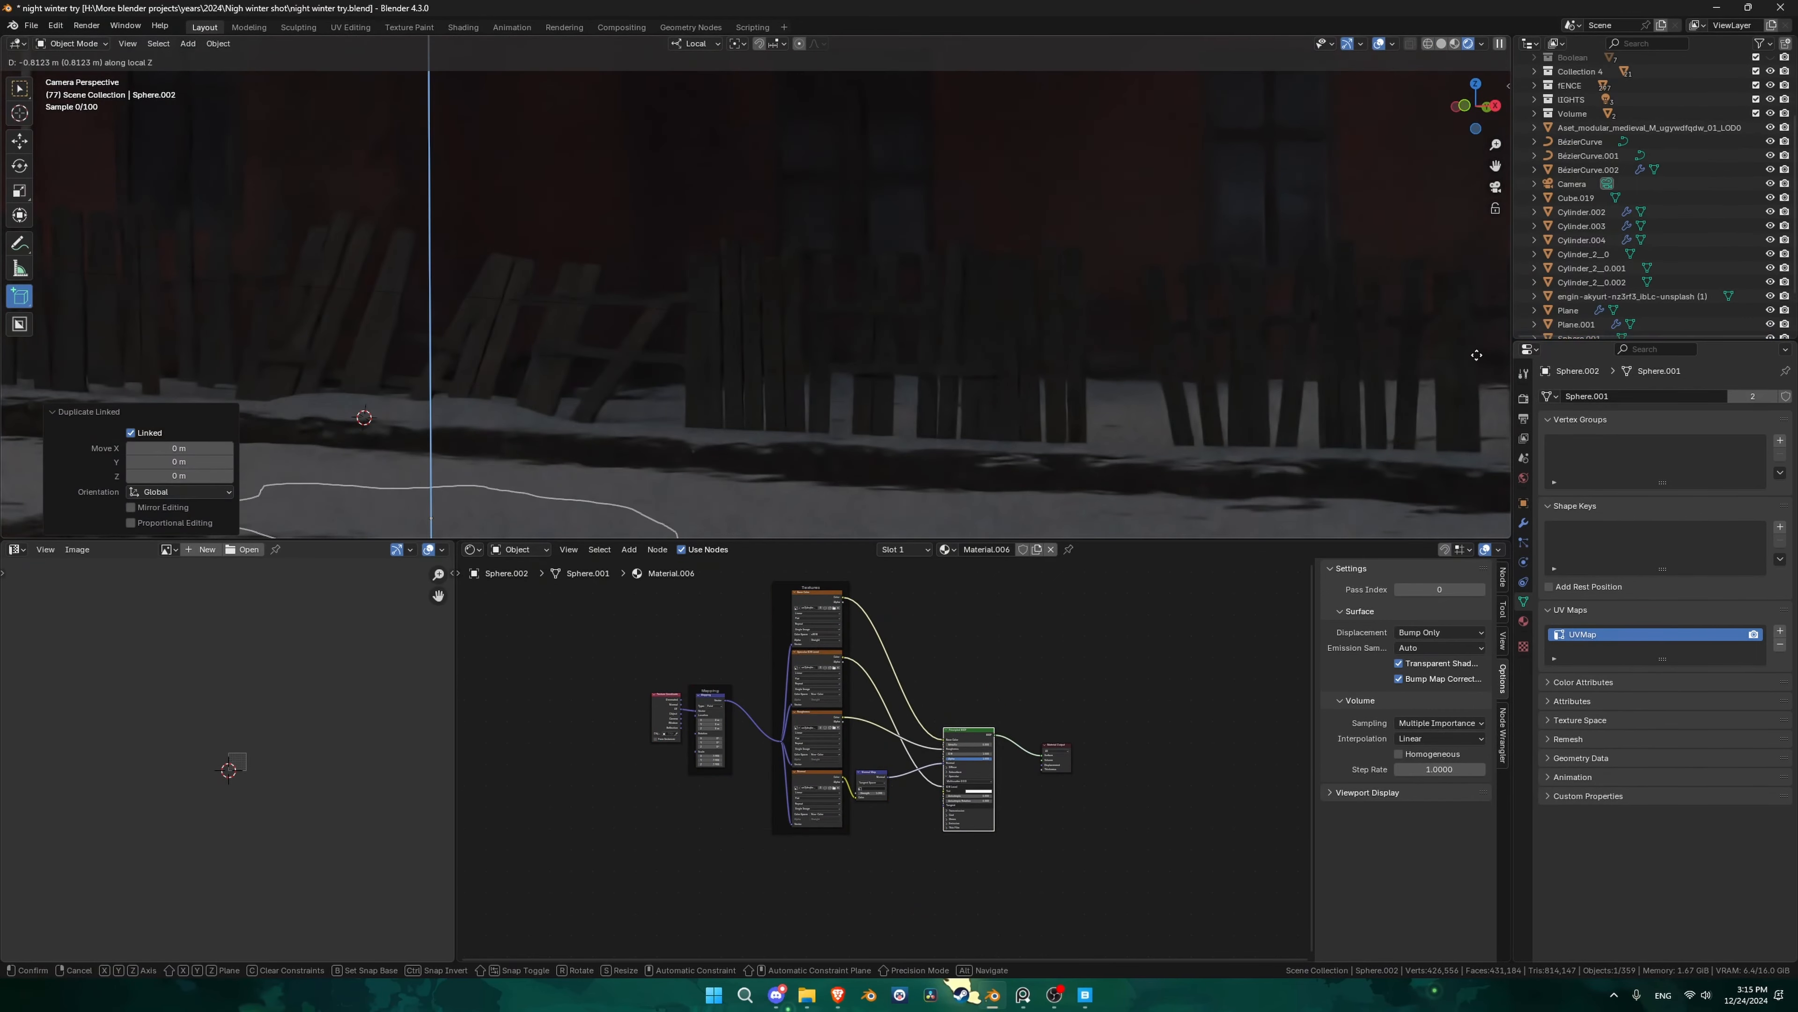
scroll(885, 354, "down", 4)
- Reposition the duplicated snow mound along Y, along X, and across the ground plane without changing its height
key("g")
key("y")
left_click(920, 382)
key("g")
key("x")
left_click(885, 386)
key("g")
key("shift+z")
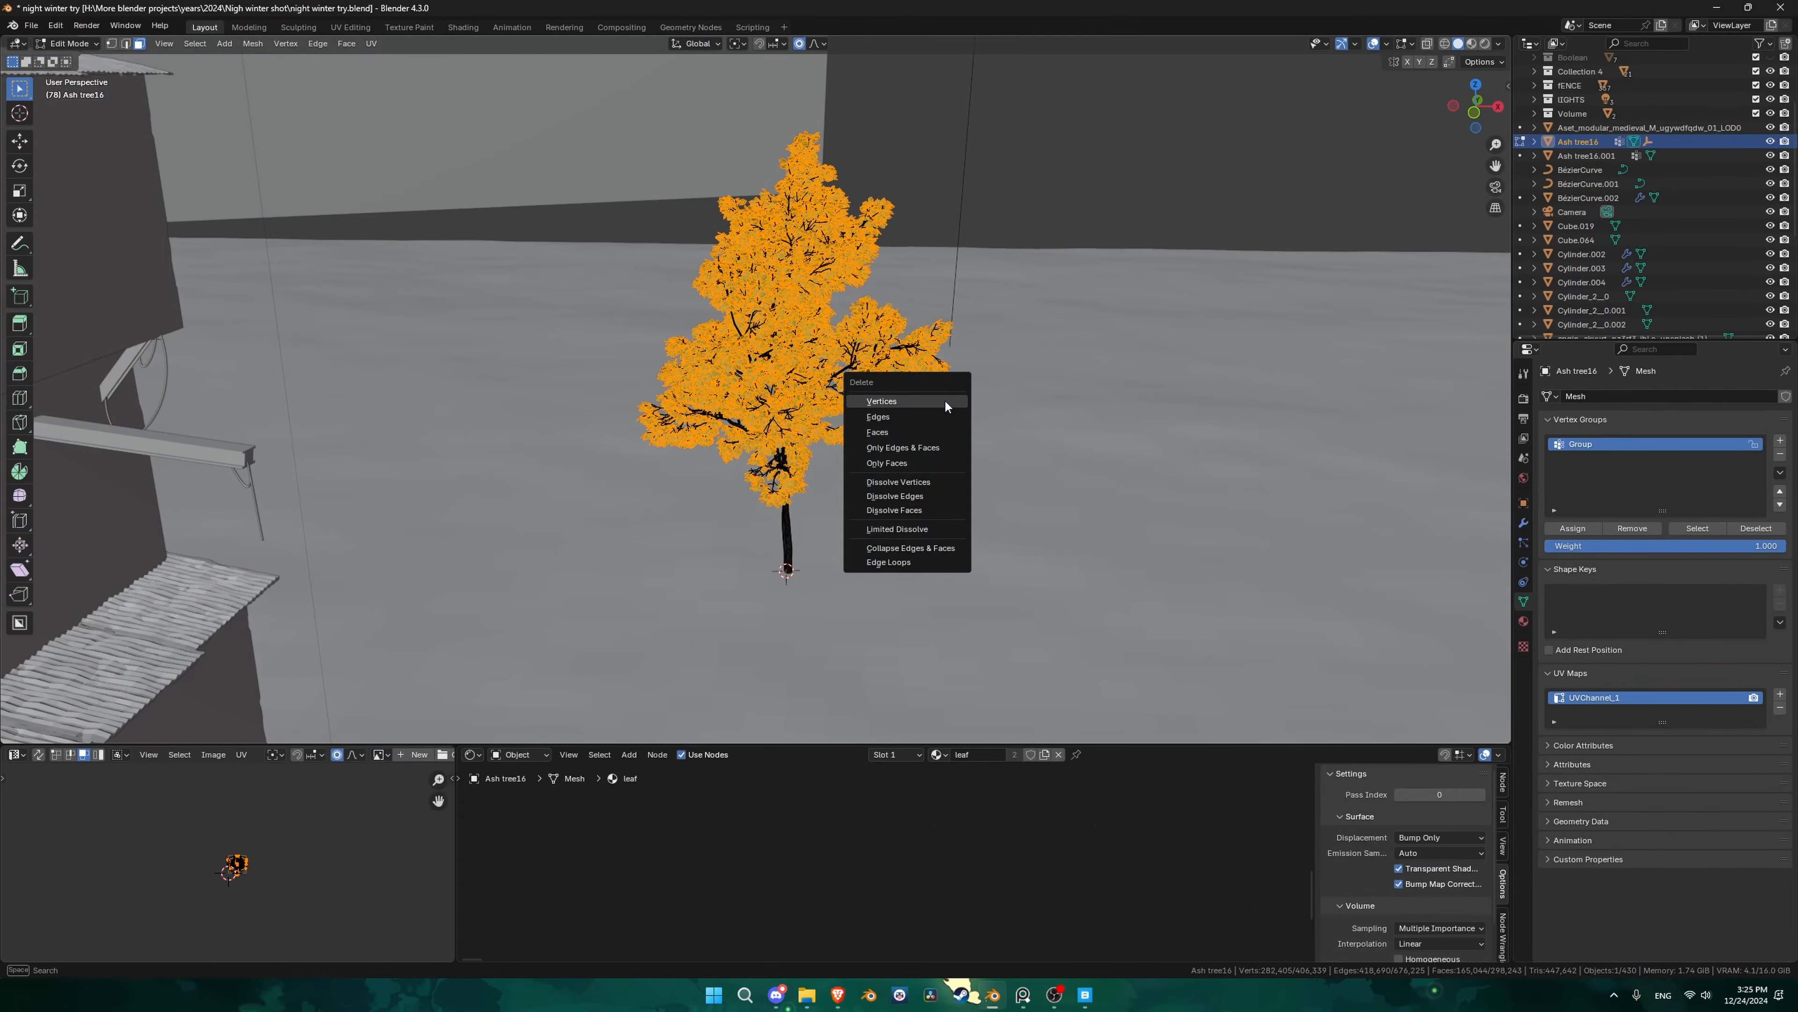
- Close the deletion options, and scale, move and rotate the ash tree
key("Escape")
key("s")
left_click(1006, 425)
key("g")
left_click(927, 439)
key("r")
left_click(1245, 429)
- Move the leafless ash tree into place behind the fence beside the tower
key("g")
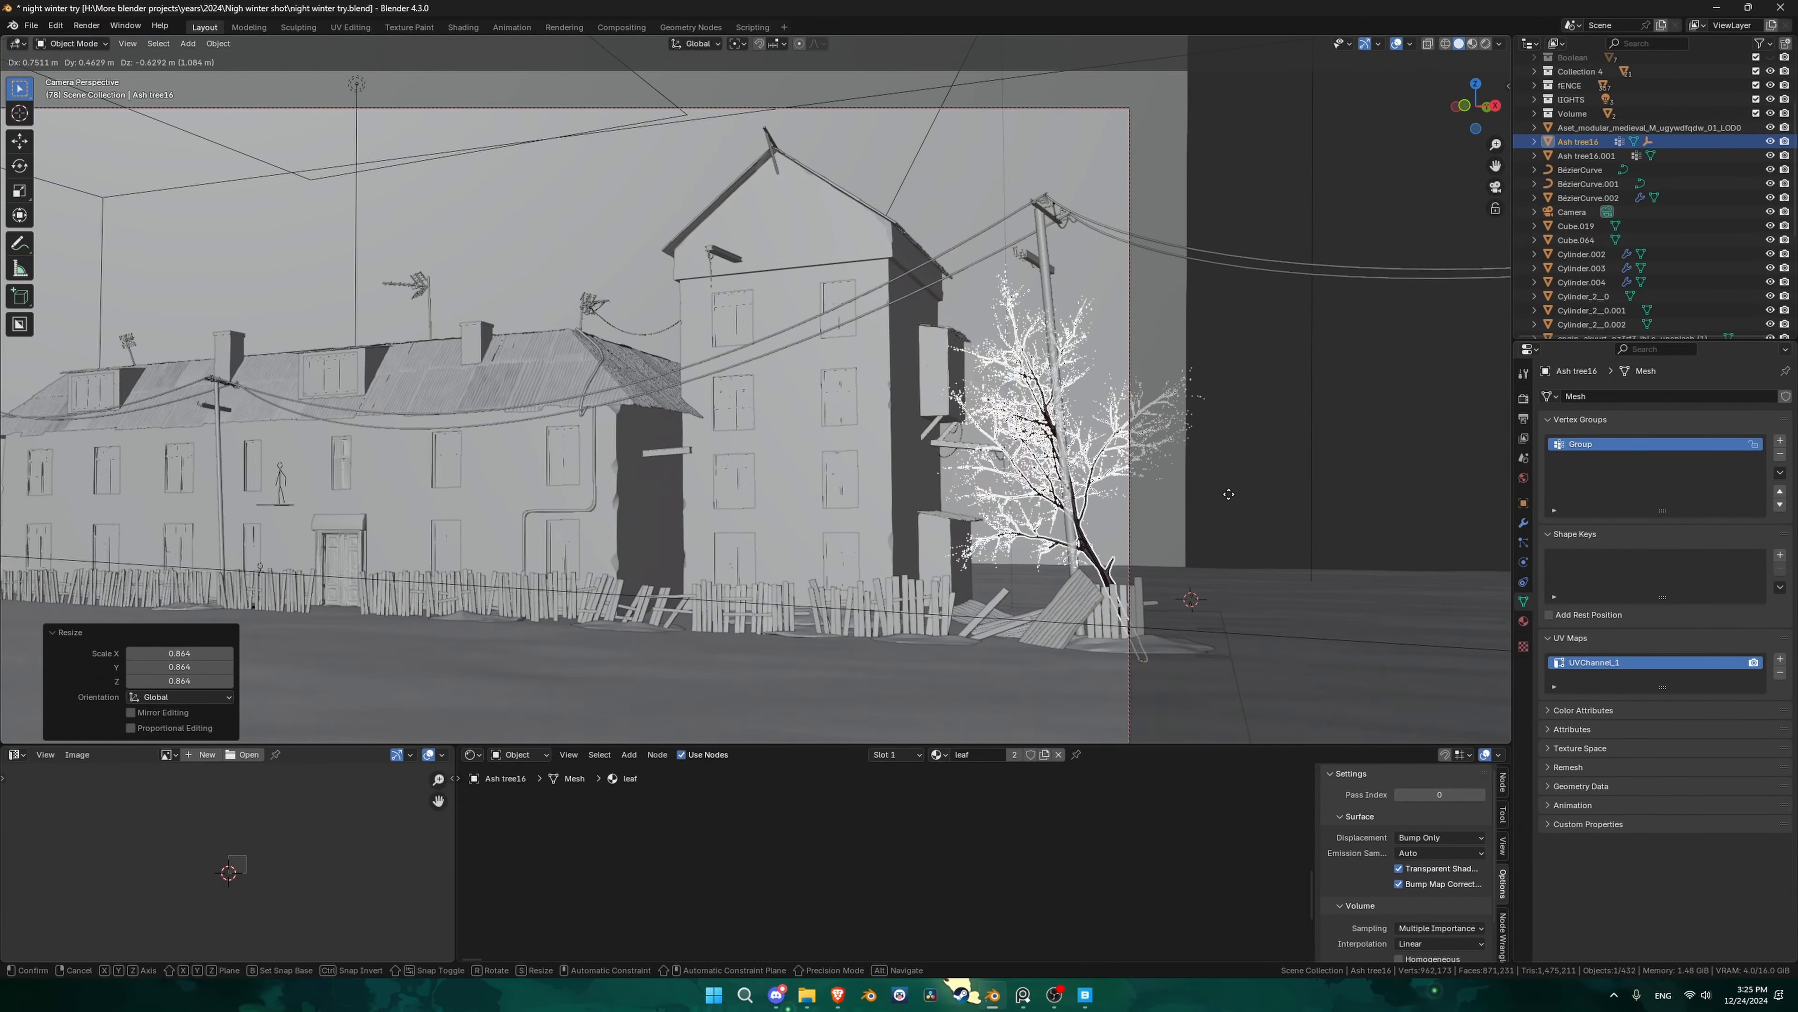
left_click(1224, 478)
left_click(1274, 460)
middle_click_drag(1050, 439, 1357, 438, "shift")
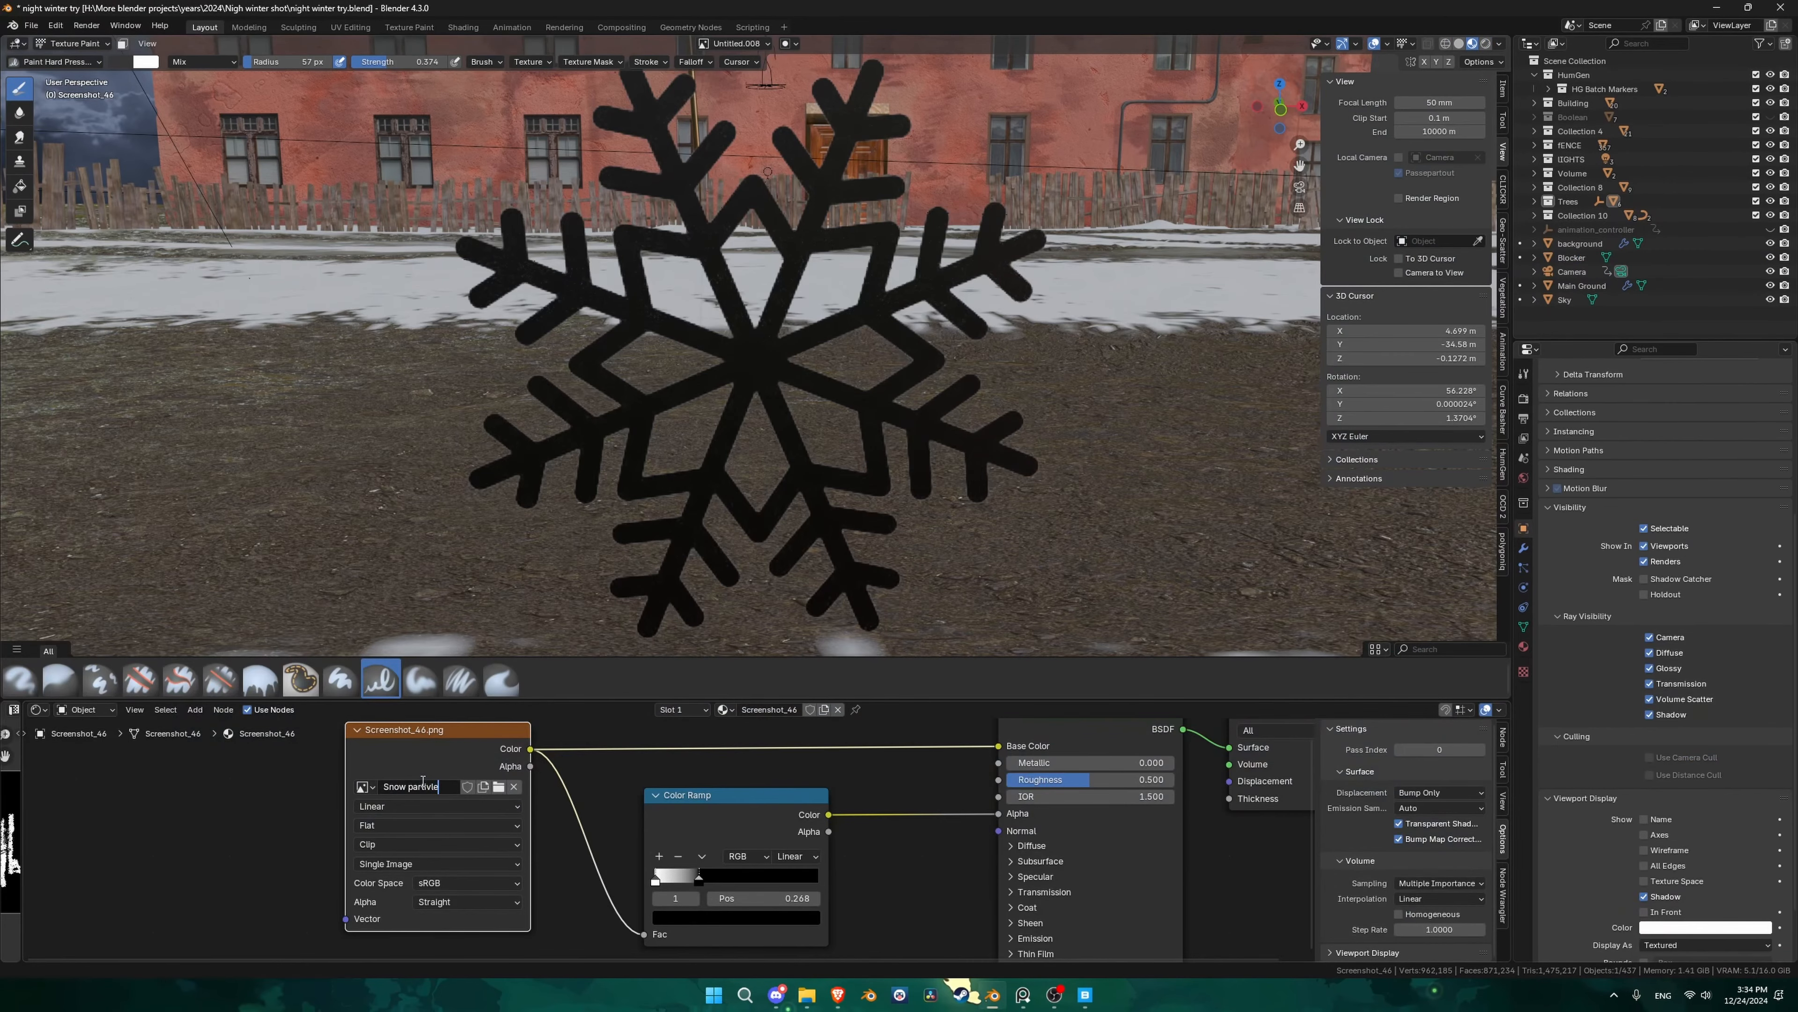
- Correct the typo in the snowflake image's name, Snow particle
key("BackSpace")
key("BackSpace")
key("BackSpace")
type("c")
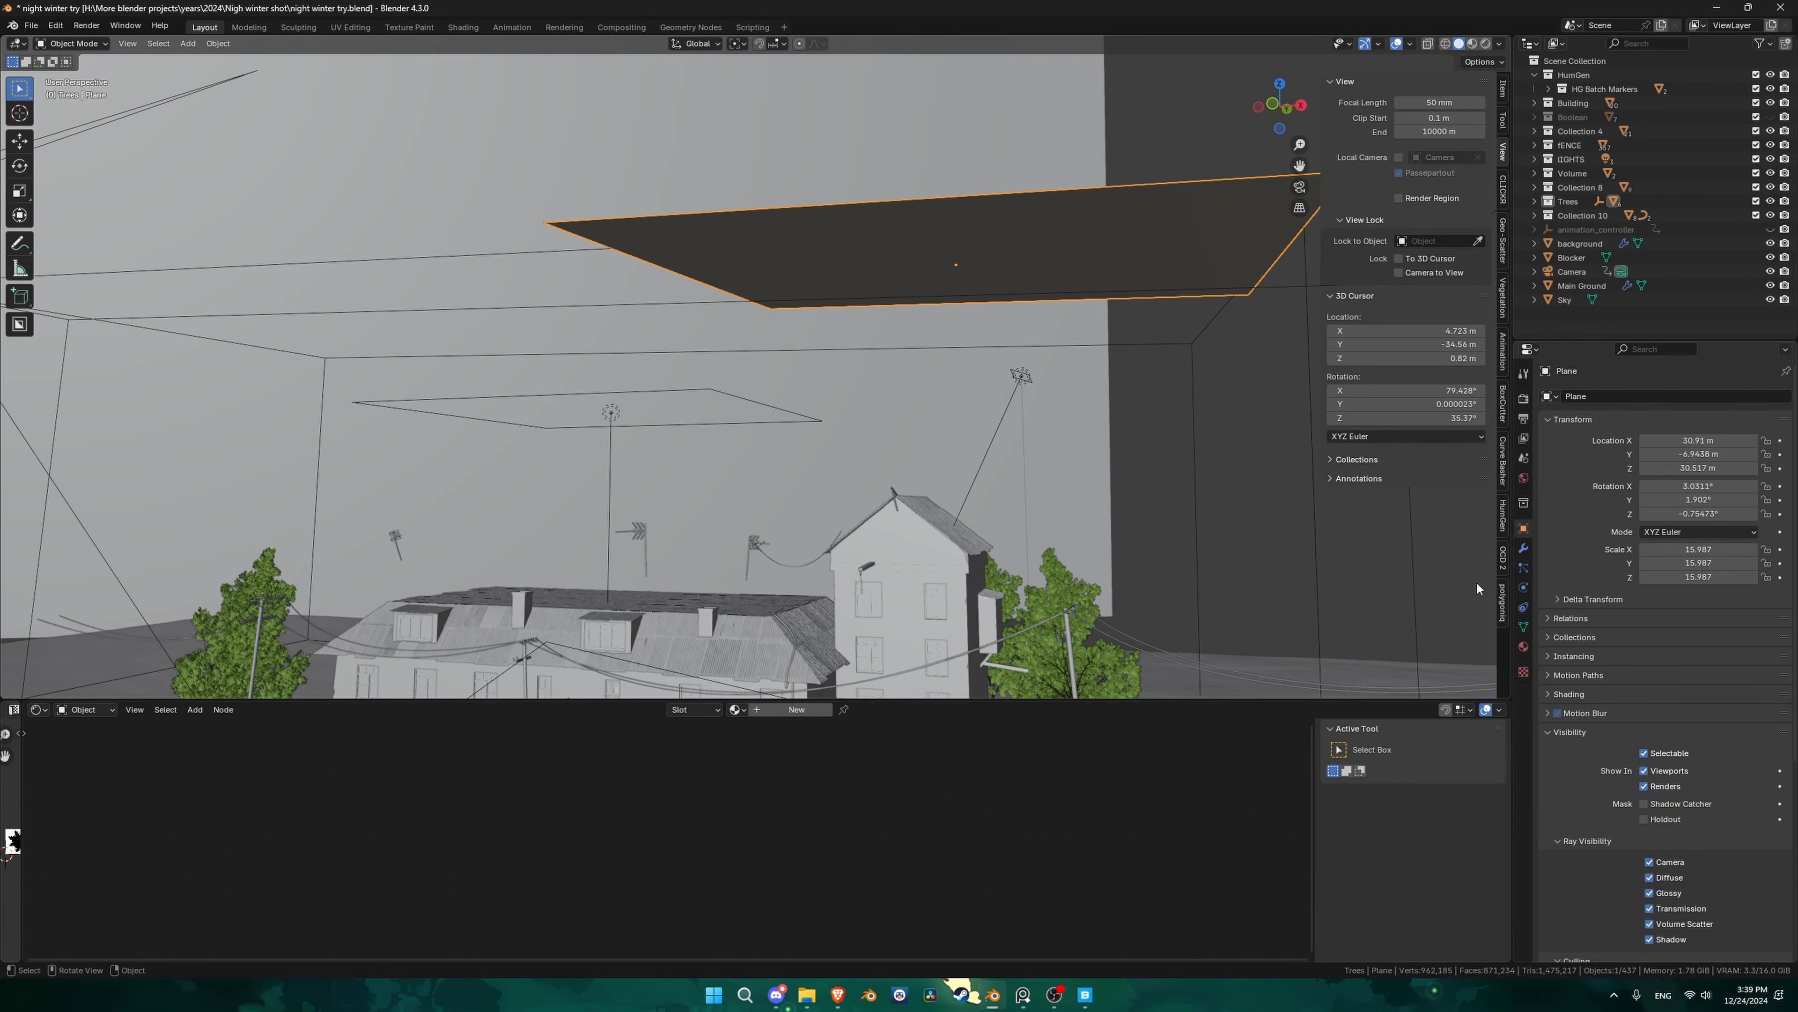
- Add an emitter particle system to the plane above the building and expand its render settings
left_click(1523, 568)
left_click(1656, 697)
left_click(1657, 716)
left_click(1664, 737)
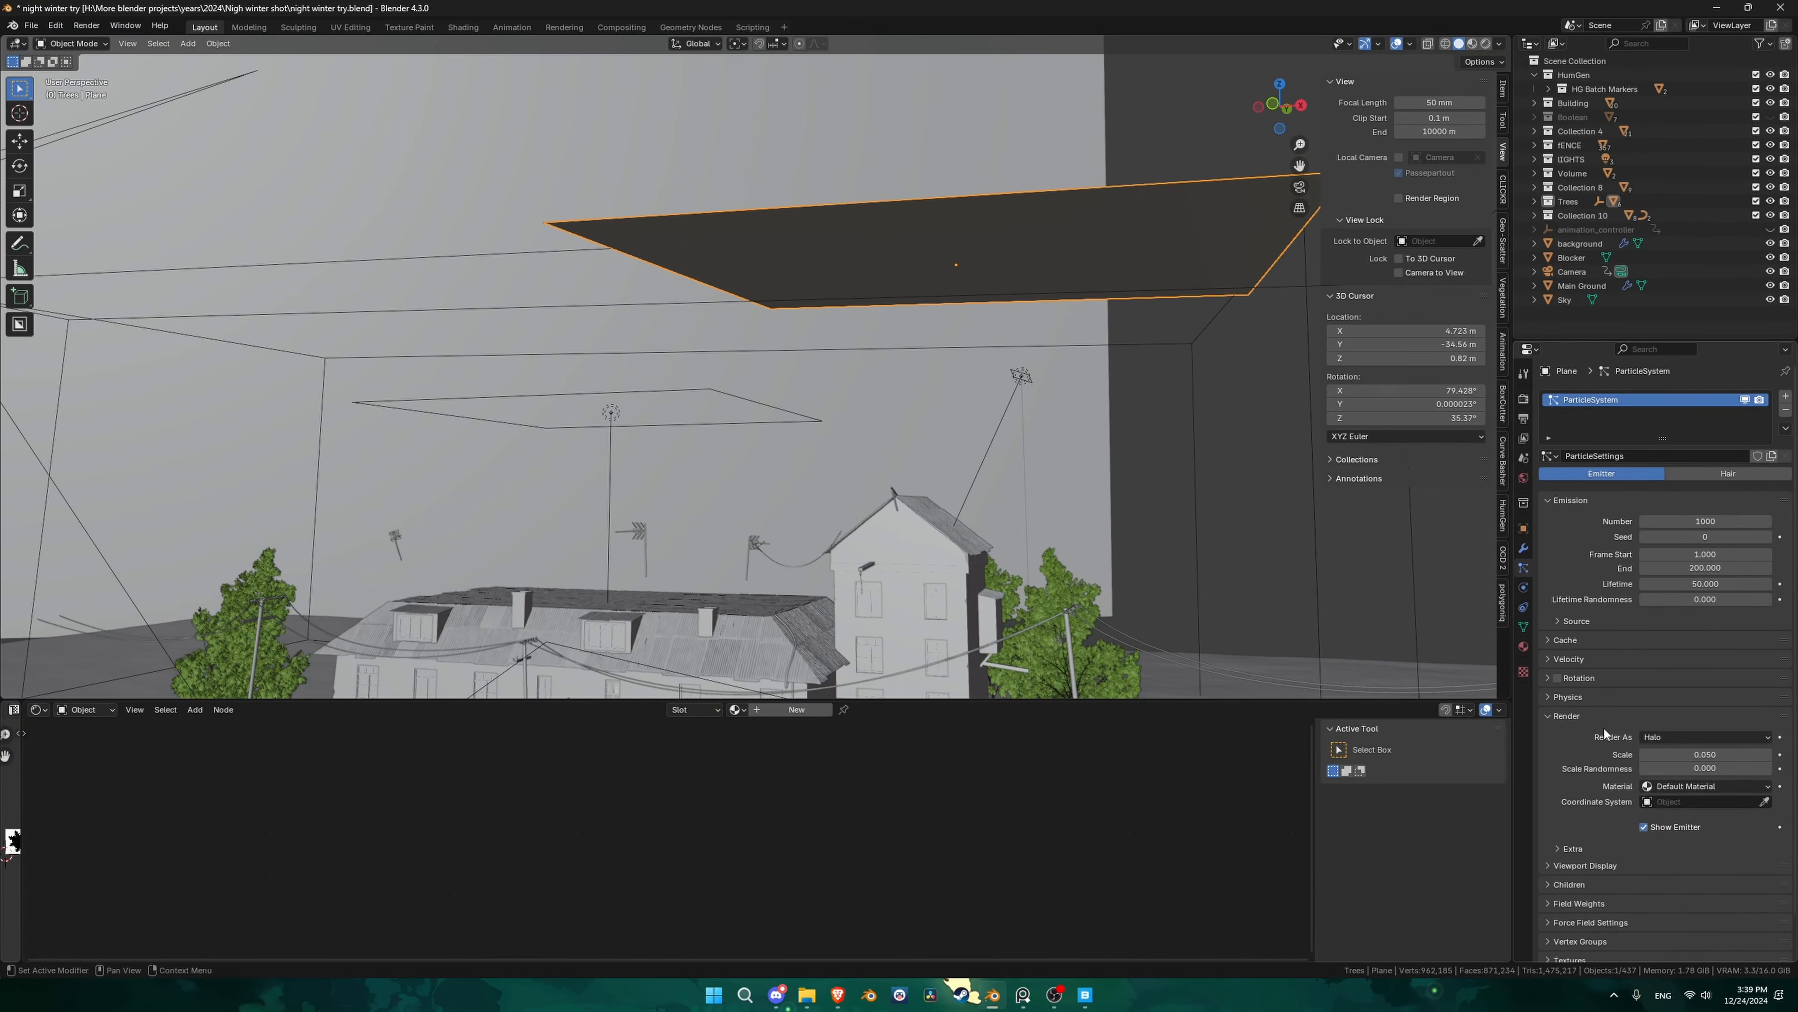
- Set the particles to render as an object, using Snow particle as the instance object
left_click(1668, 737)
left_click(1664, 834)
left_click(1674, 840)
left_click(1650, 734)
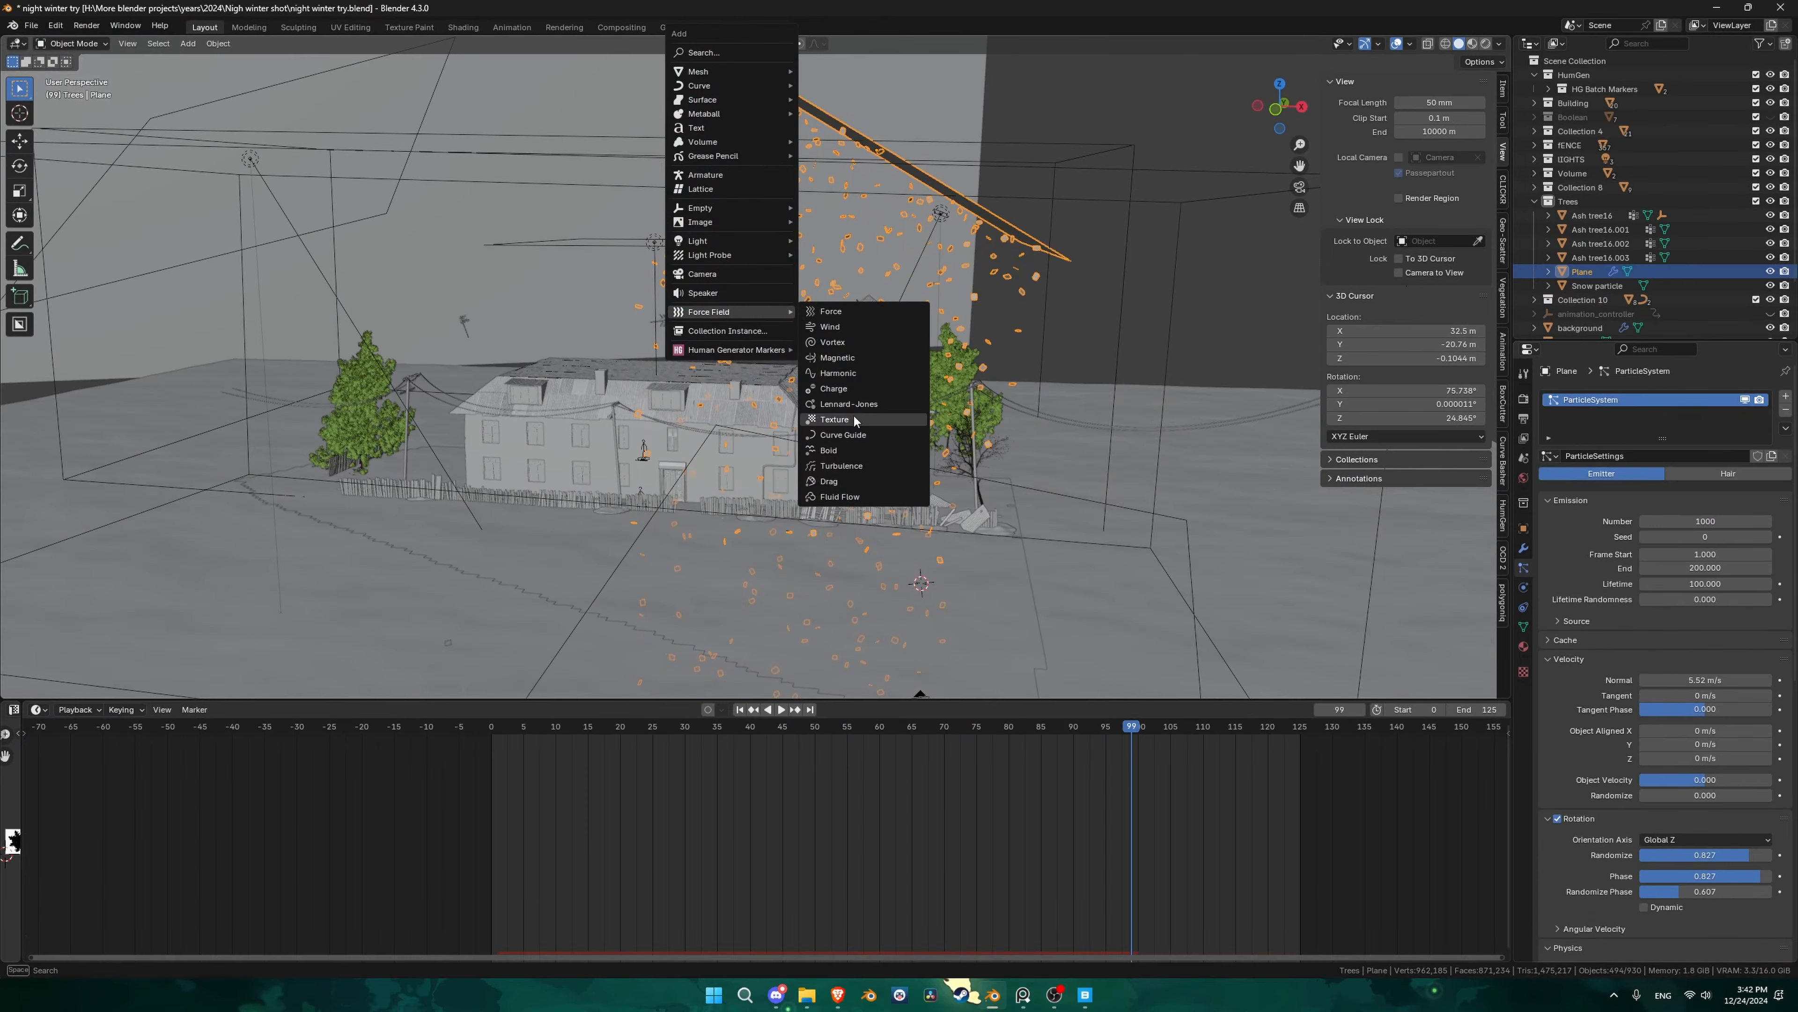
- Add a Turbulence force field, position it in the snowfall while the animation plays, and increase its strength
left_click(850, 465)
key("space")
key("g")
left_click(849, 319)
key("g")
left_click(931, 152)
left_click(1523, 547)
left_click_drag(1660, 504, 1699, 504)
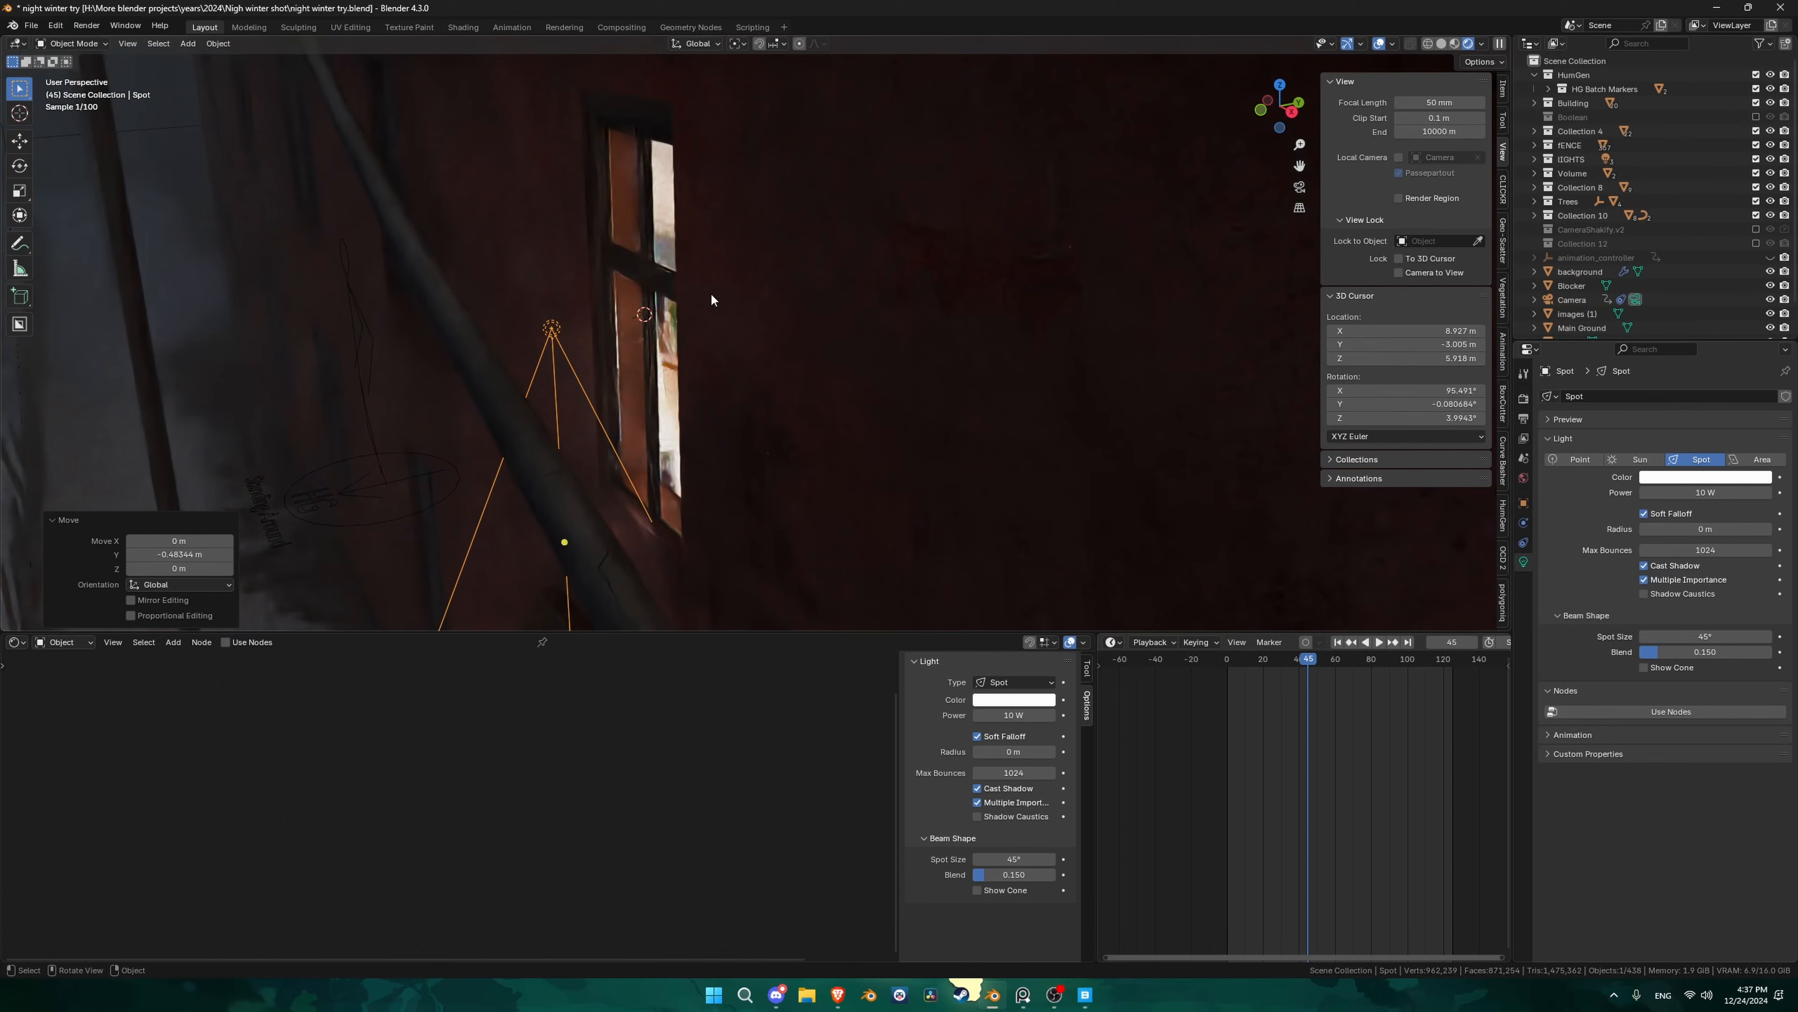
- Align the spot light with the top of the lit window, moving it 0.2371 m along Z, into place along Y, and about 0.098 m along X
key("g")
key("z")
left_click(765, 163)
key("g")
key("y")
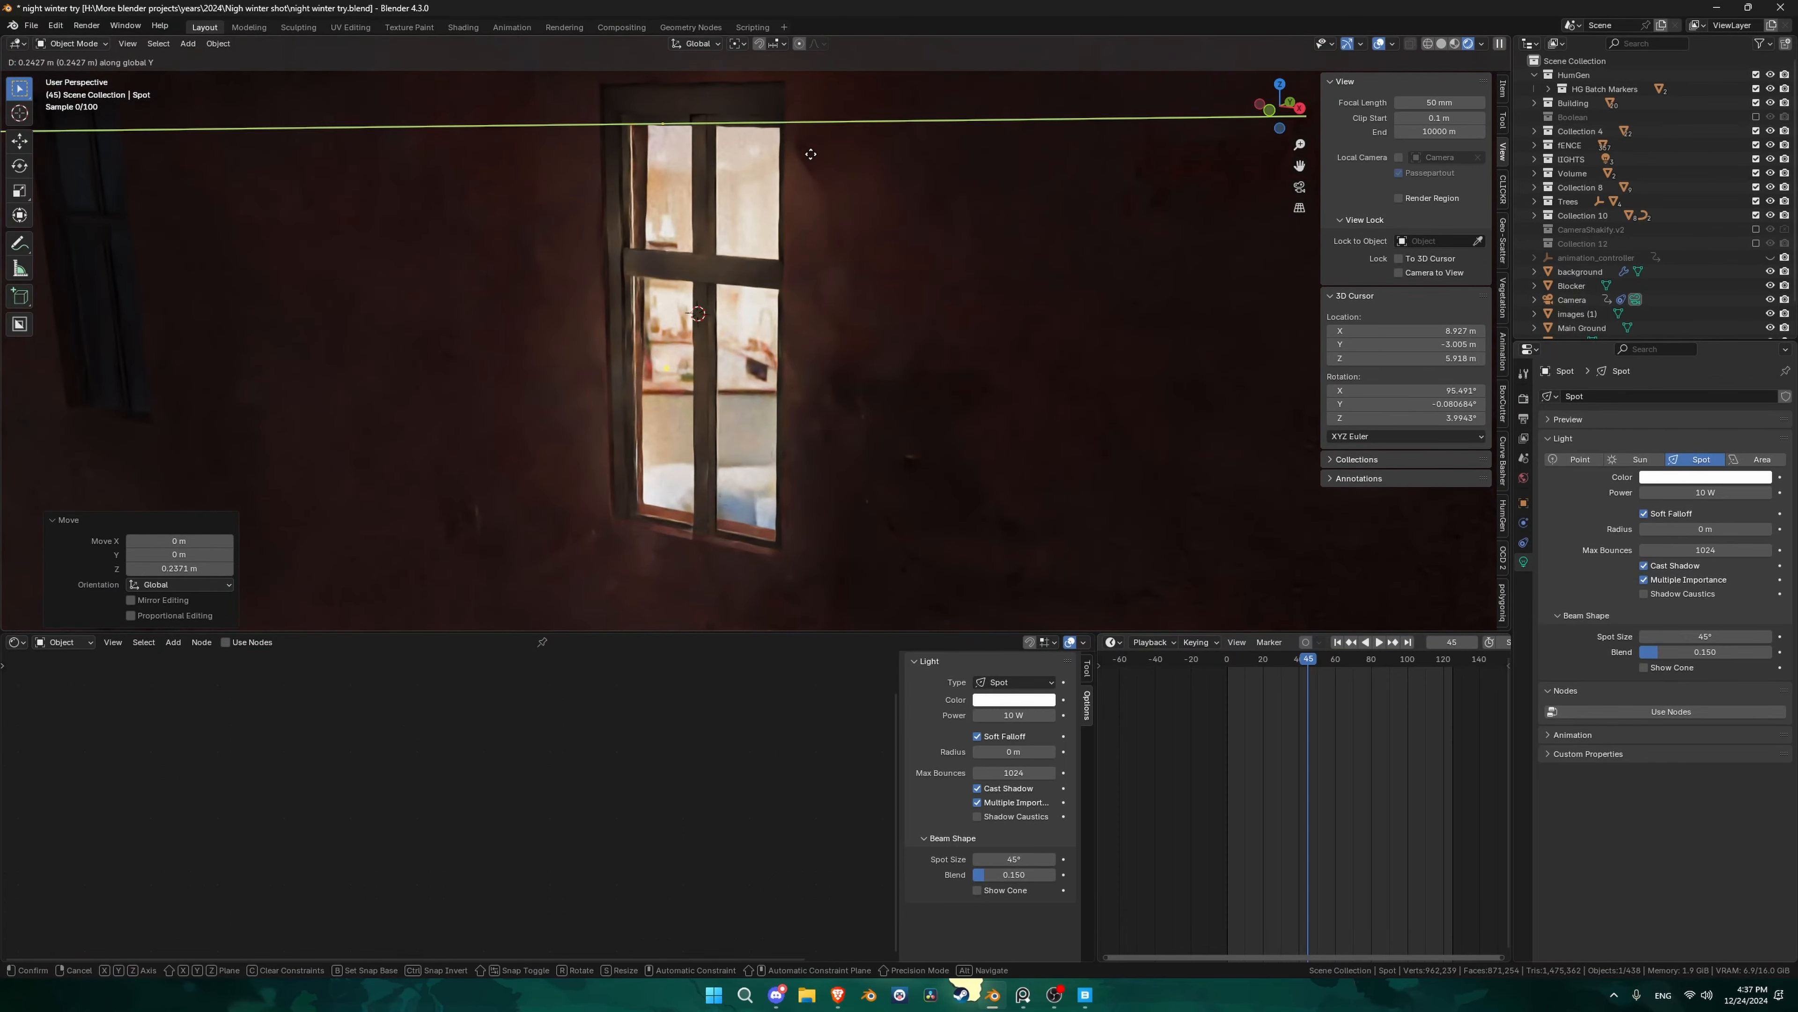
left_click(850, 158)
middle_click_drag(856, 161, 898, 164)
key("g")
key("x")
left_click(910, 167)
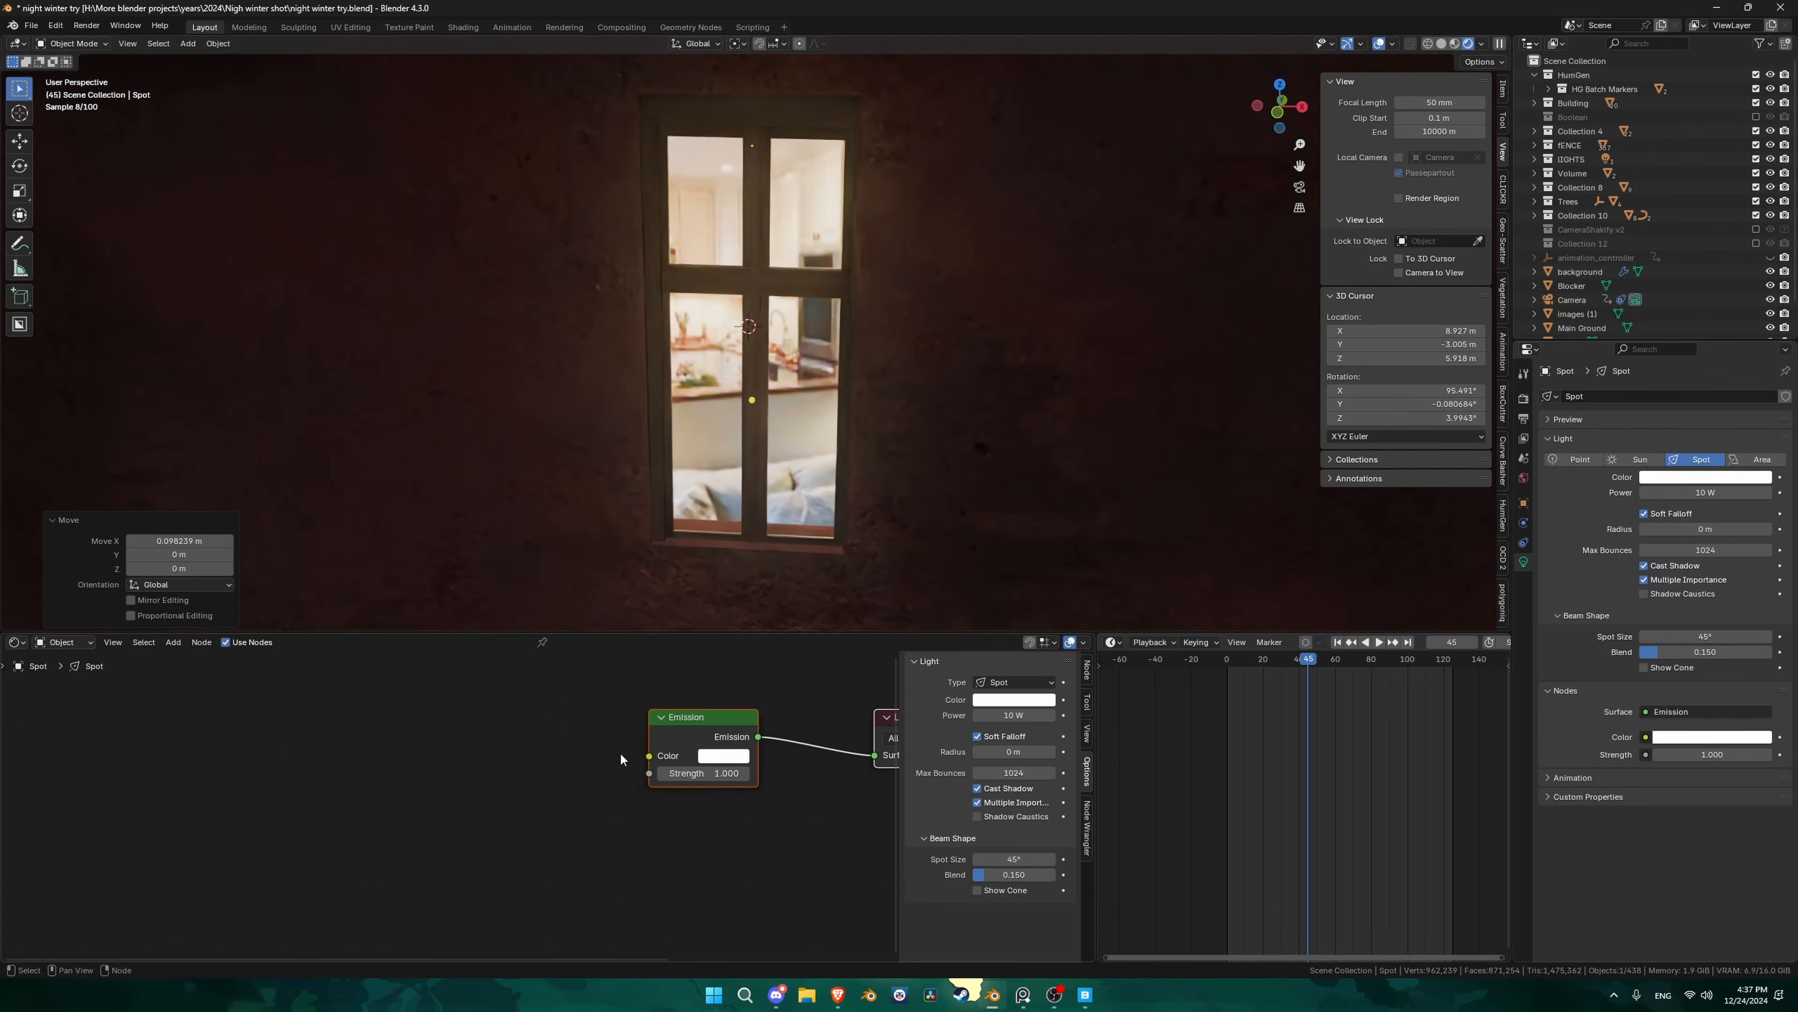
- Add a Blackbody node before the Emission node in the spot light's shader
middle_click_drag(620, 760, 415, 819)
scroll(415, 819, "up", 2)
left_click(391, 773)
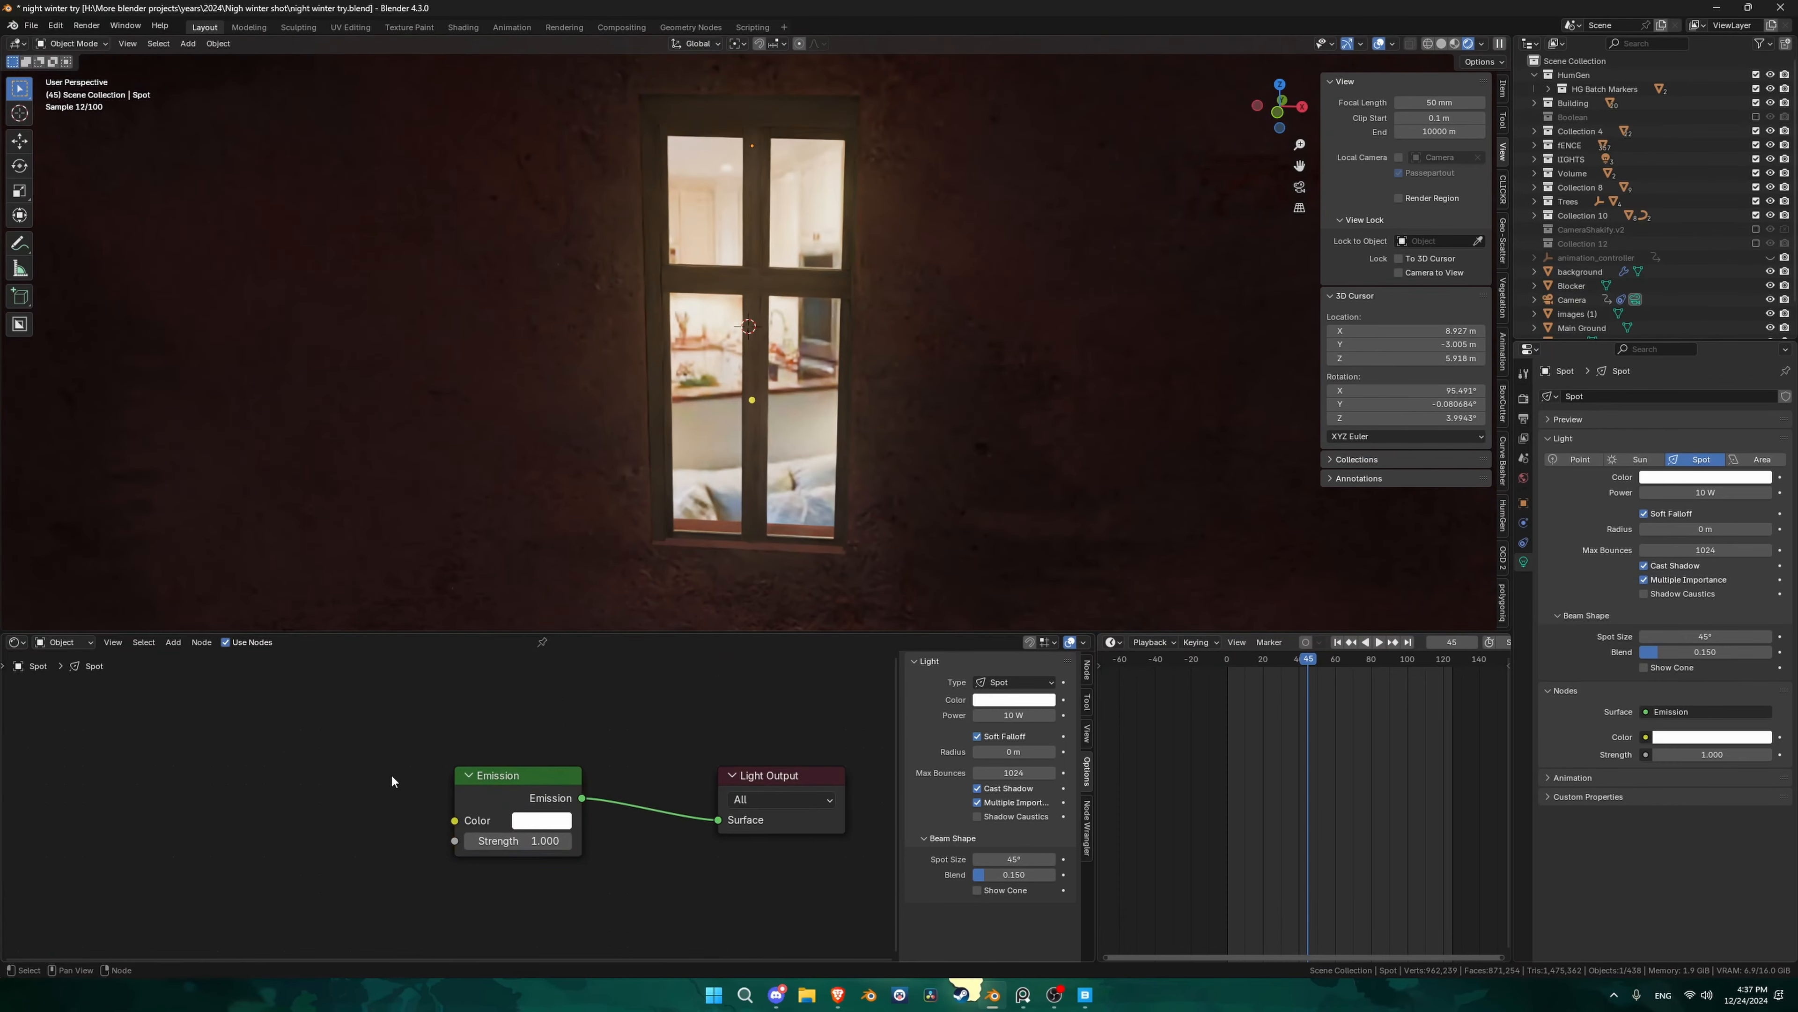
key("shift+a")
left_click(391, 773)
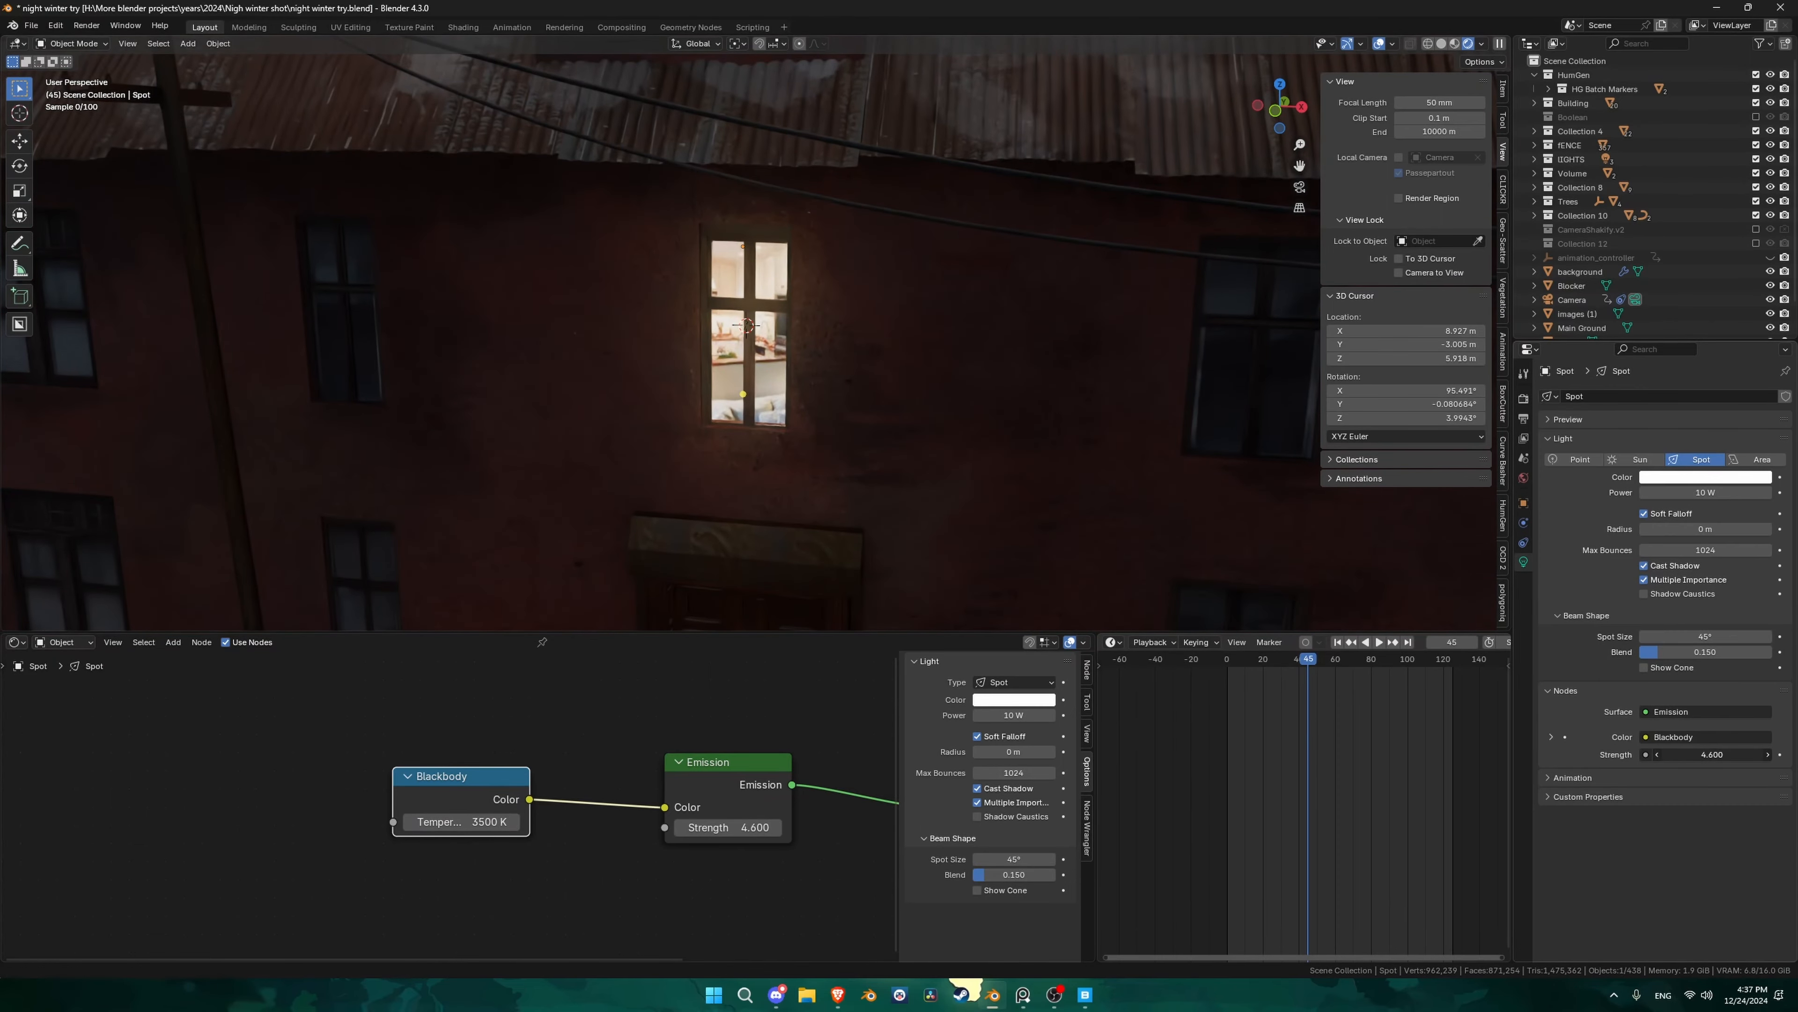
- Raise the spot light's emission strength to 5.3 and widen its spot size to 180°
left_click_drag(1712, 755, 1730, 754)
left_click_drag(1704, 635, 1721, 636)
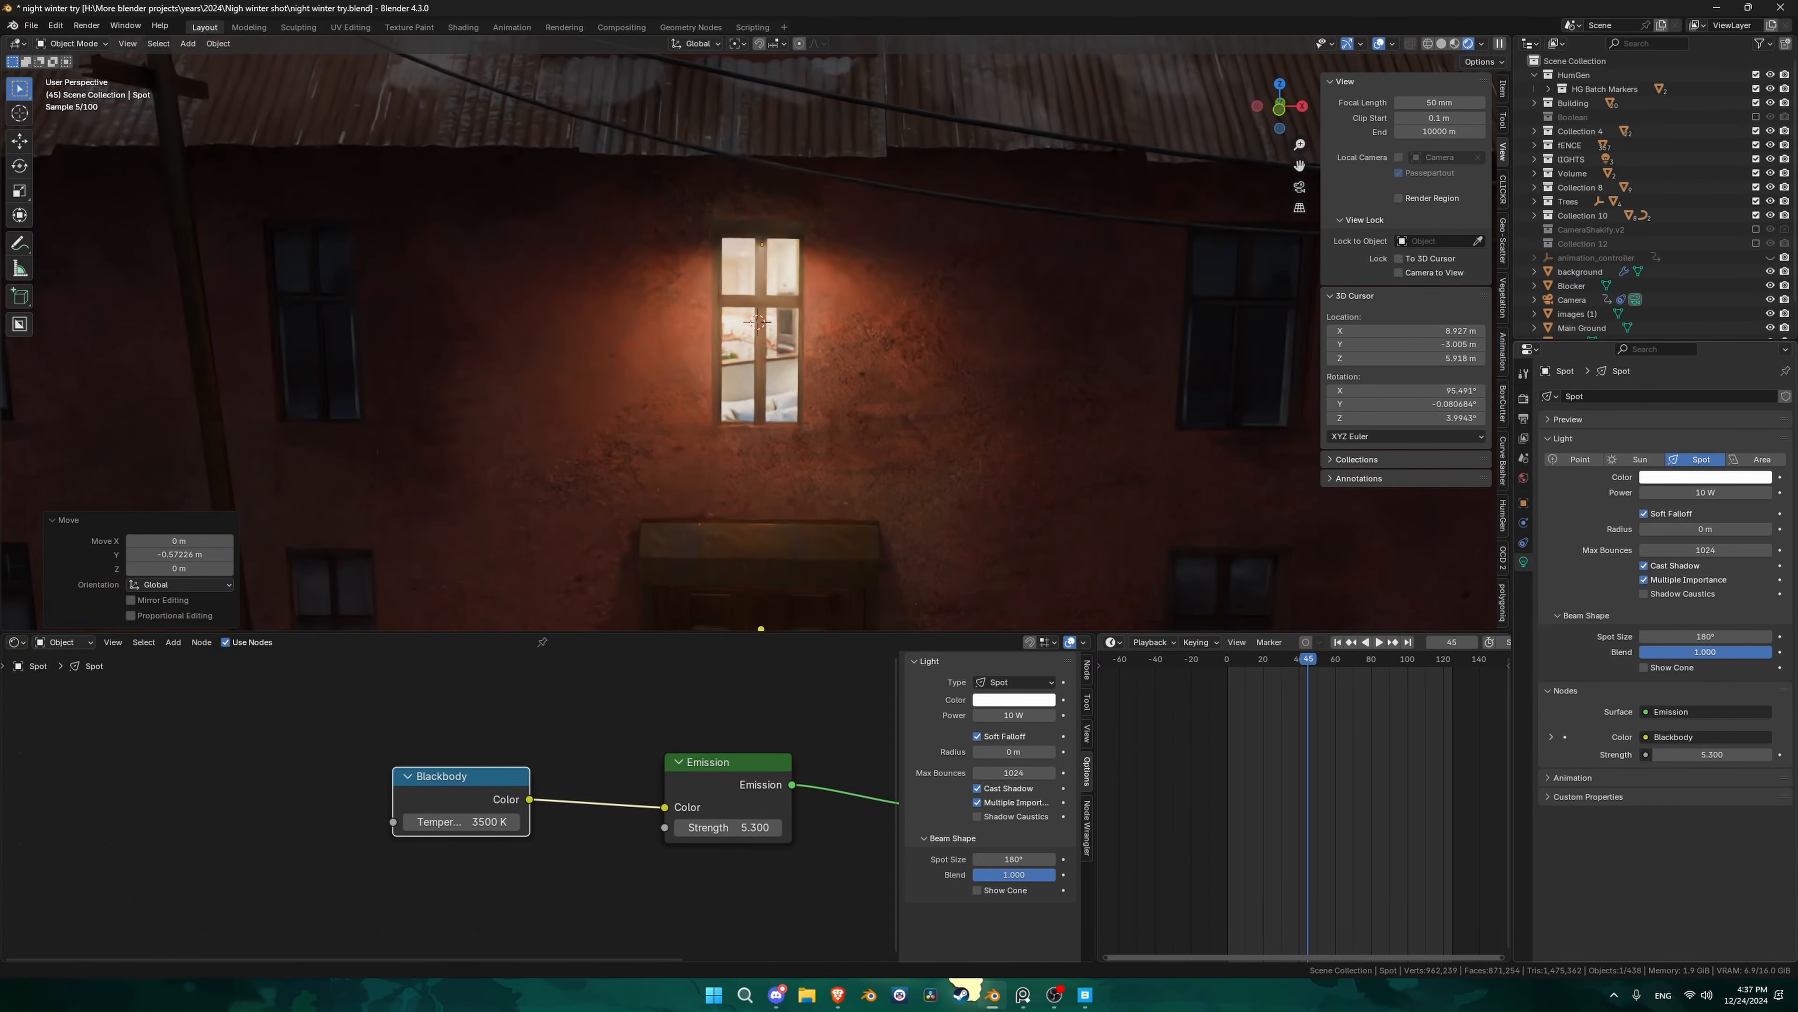
scroll(967, 327, "down", 1)
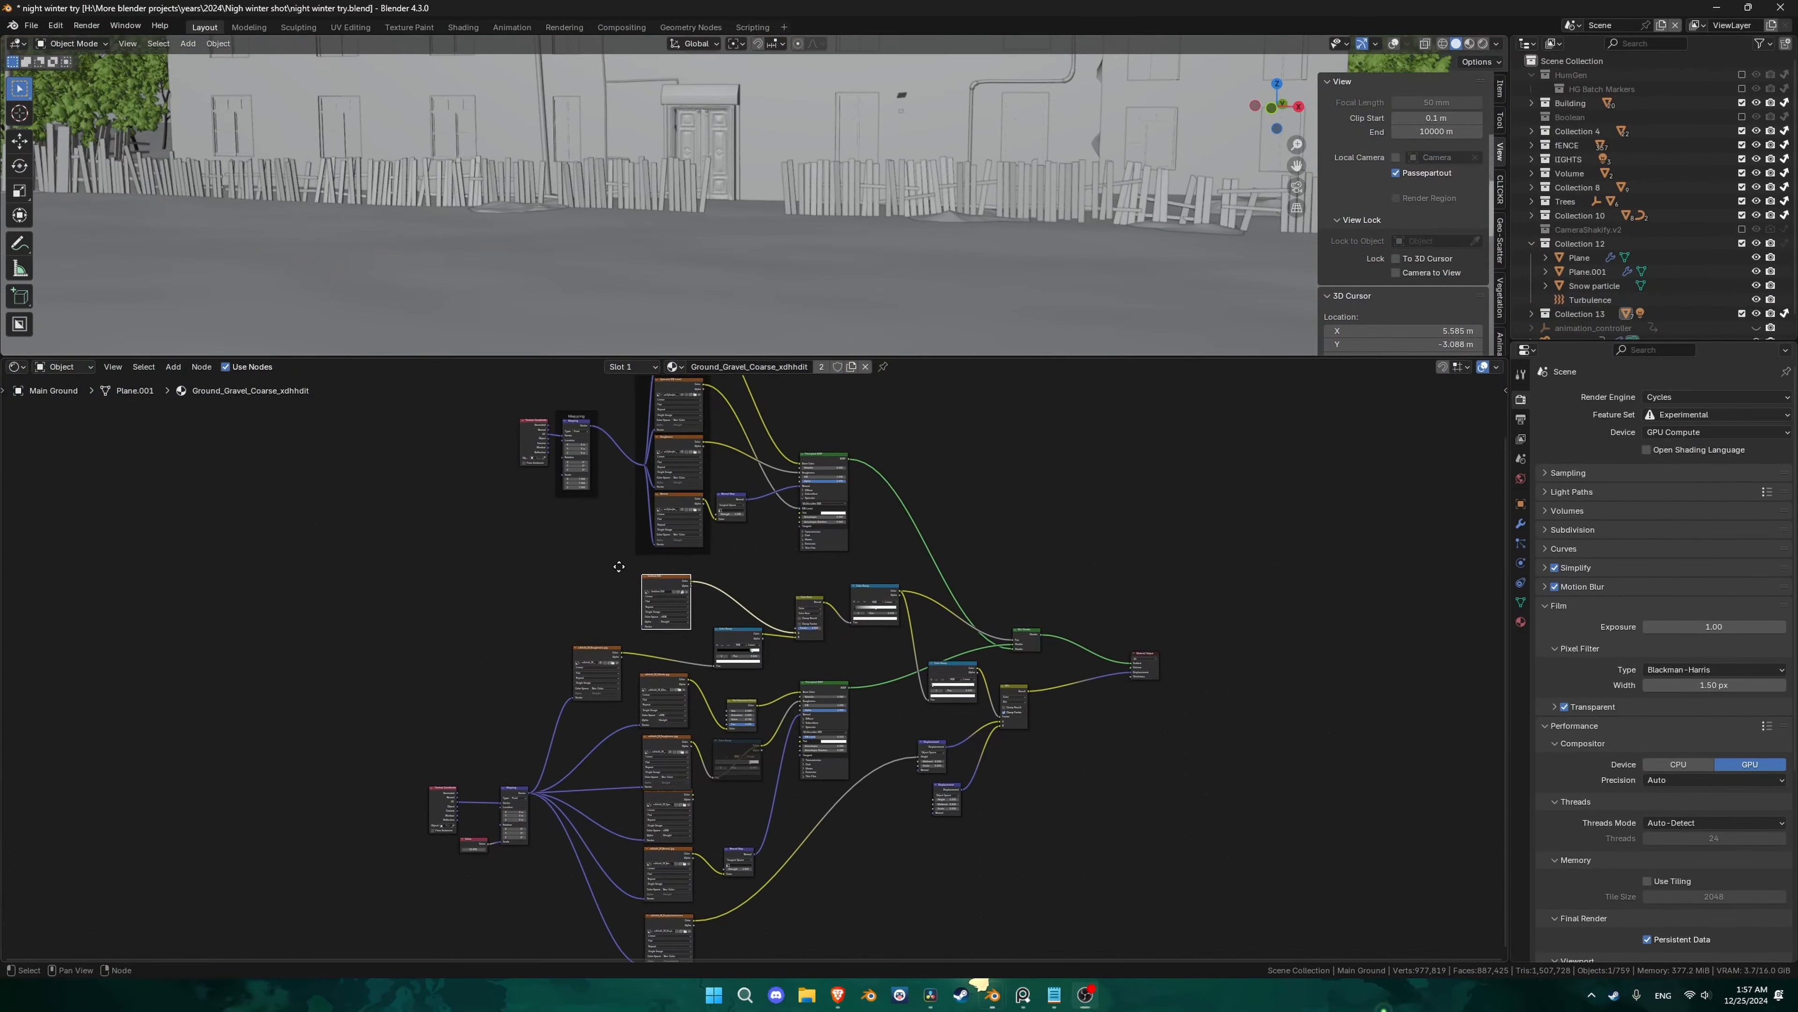
- Examine the snow mask image texture and the connected mix and Color Ramp nodes in the Main Ground material
middle_click_drag(619, 567, 652, 543)
scroll(664, 608, "up", 4)
middle_click_drag(668, 615, 651, 579)
left_click(652, 579)
scroll(1022, 511, "up", 12)
mouse_move(1022, 622)
middle_mouse_down()
mouse_move(963, 636)
mouse_move(1165, 680)
mouse_move(869, 611)
mouse_move(815, 620)
middle_mouse_up()
scroll(964, 636, "down", 3)
mouse_move(602, 566)
middle_mouse_down()
mouse_move(1118, 664)
mouse_move(1086, 632)
middle_mouse_up()
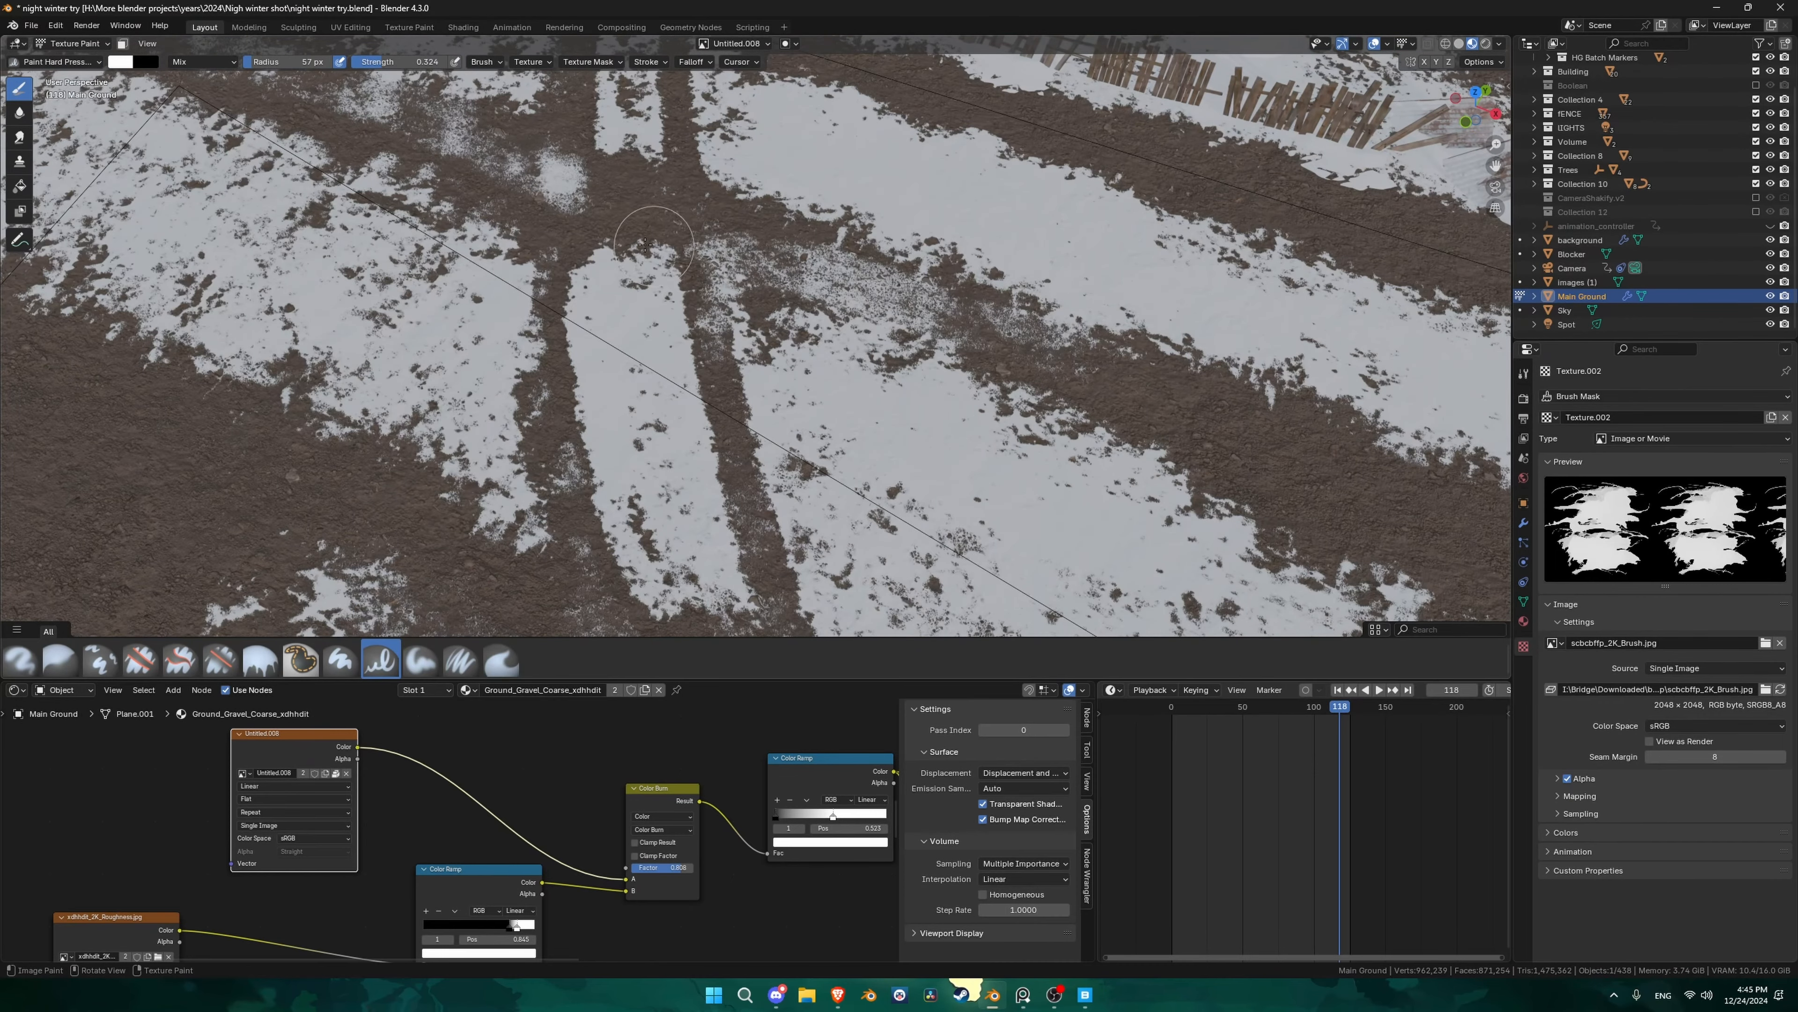
- Paint two strokes along the snow edges beside the dirt tracks on Main Ground using the Texture.002 brush mask
mouse_move(645, 244)
middle_mouse_down("shift")
mouse_move(655, 107)
mouse_move(602, 71)
middle_mouse_up("shift")
left_click_drag(870, 380, 814, 284)
mouse_move(891, 216)
left_mouse_down()
mouse_move(858, 142)
mouse_move(1092, 297)
mouse_move(1039, 182)
left_mouse_up()
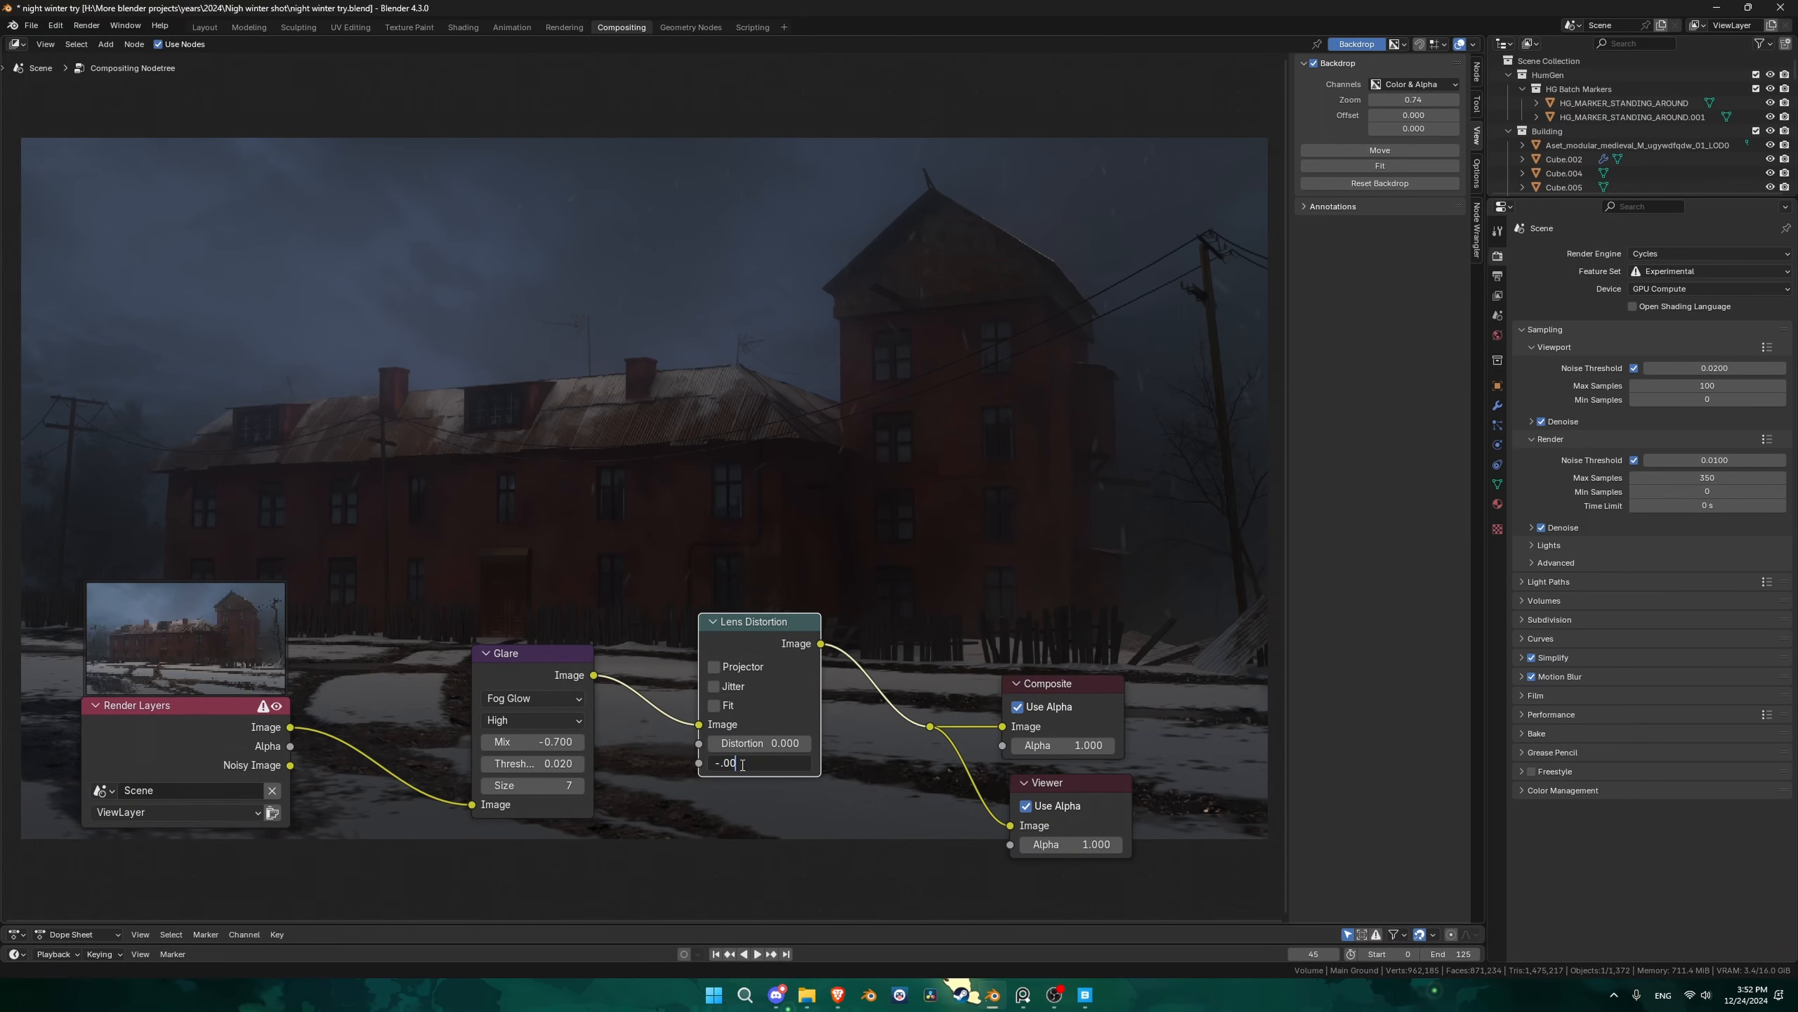
- Set the Lens Distortion node's dispersion to -0.004
type("4")
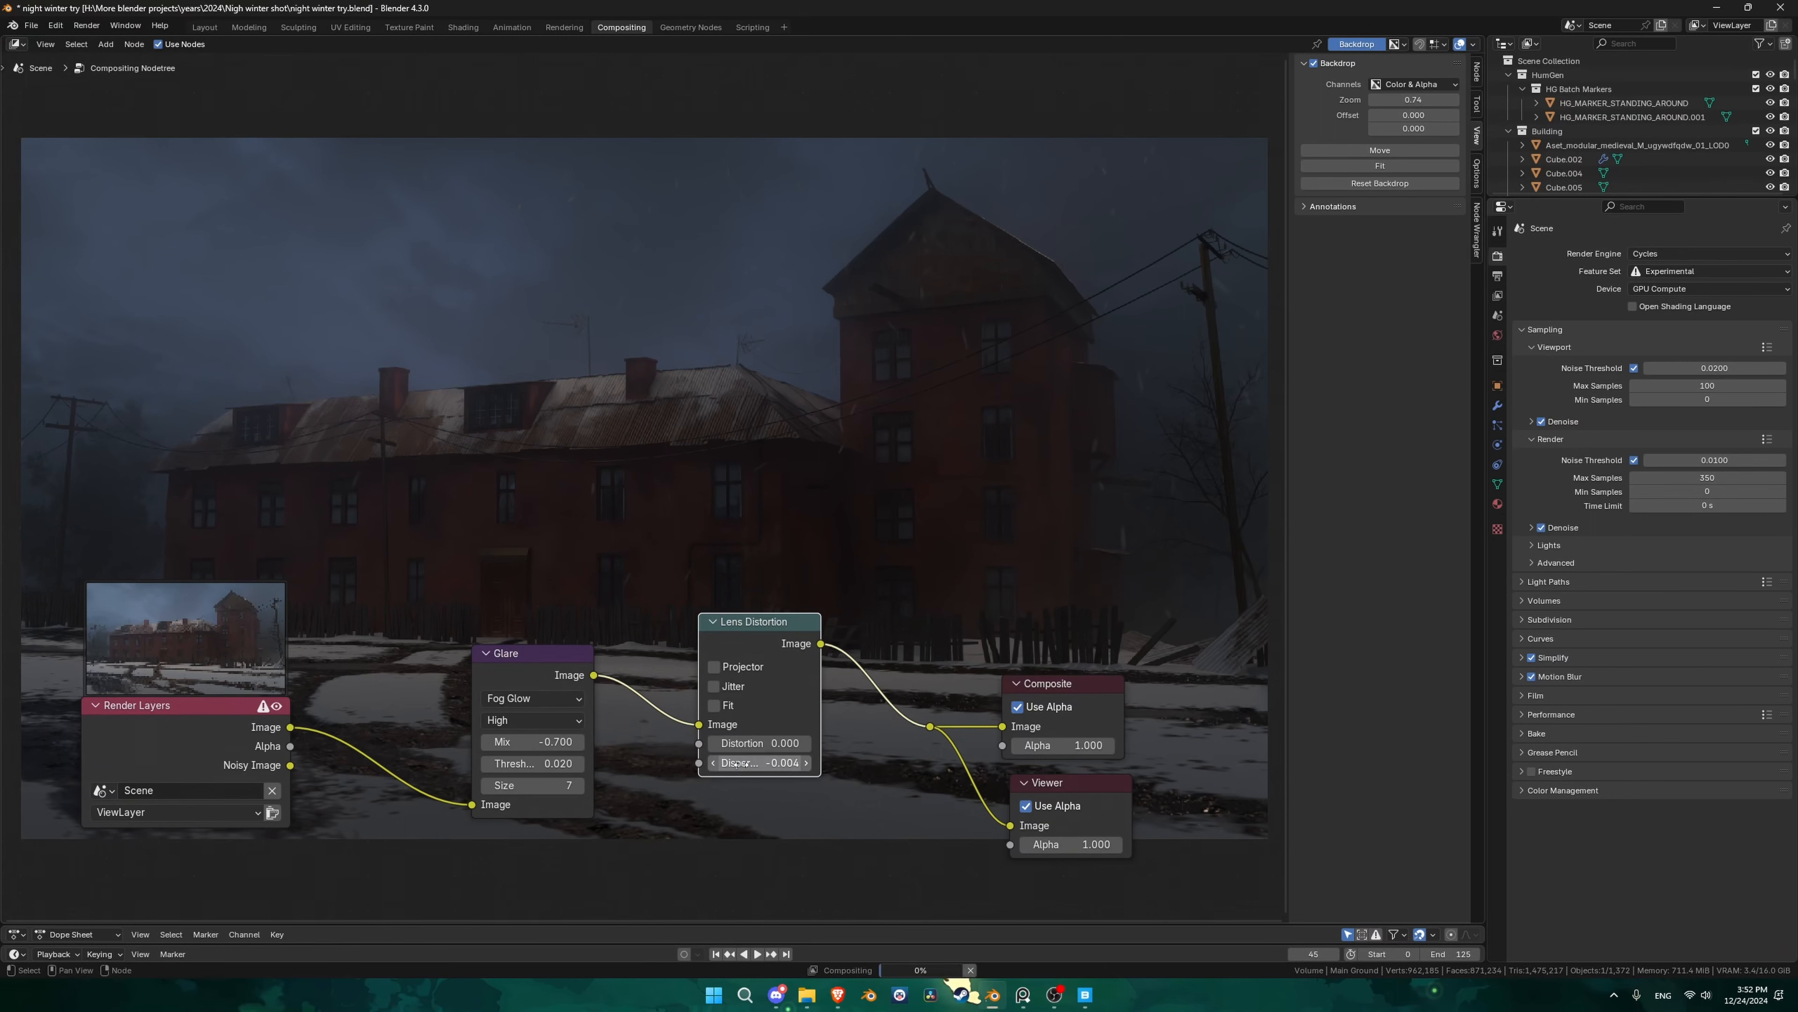
key("Return")
middle_click_drag(711, 747, 579, 727)
scroll(627, 657, "up", 1)
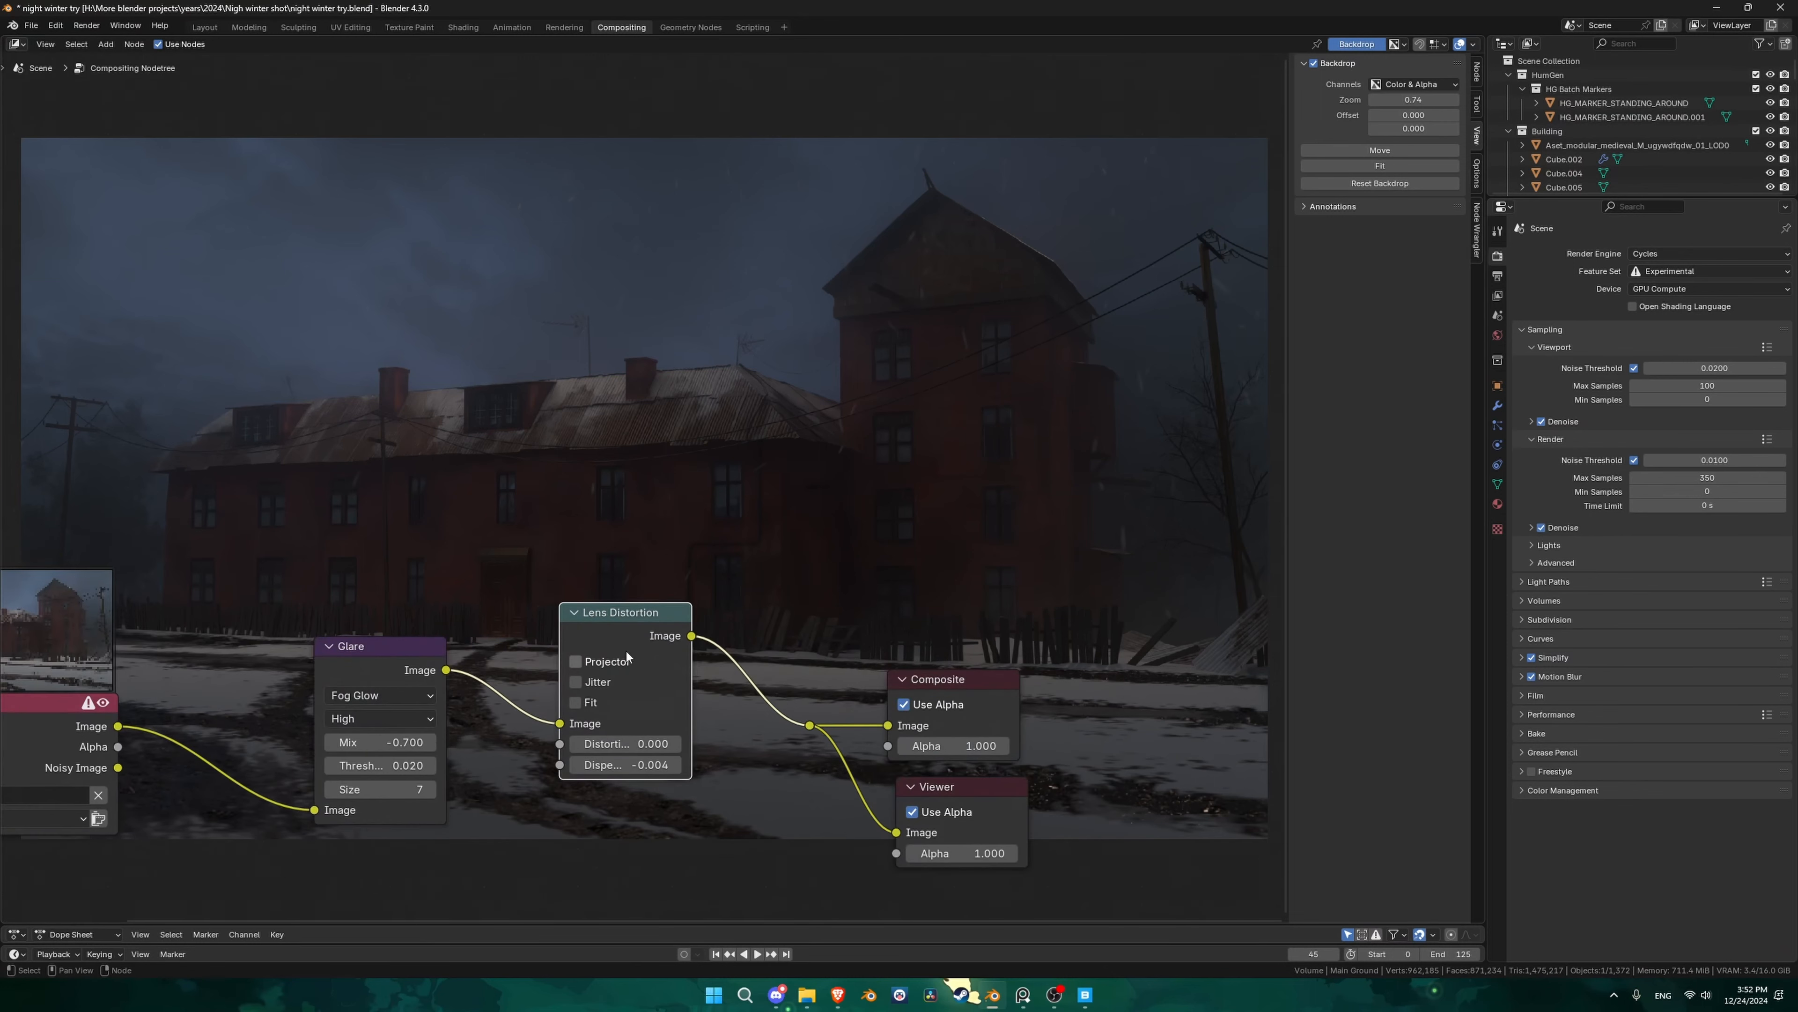